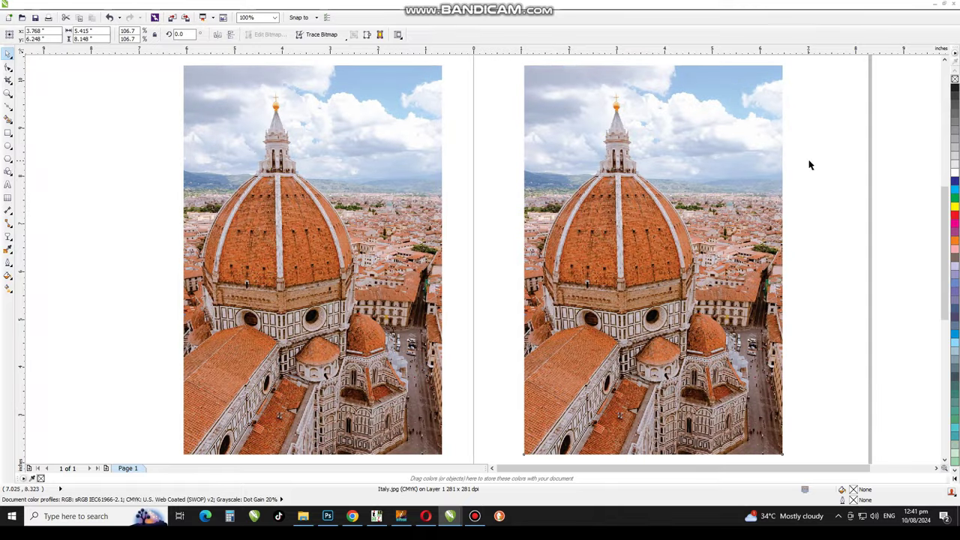
Step: Start a Bezier outline along the horizon of the second photo, from its left edge to the base of the dome's spire
{"action": "left_click", "coordinate": [808, 163]}
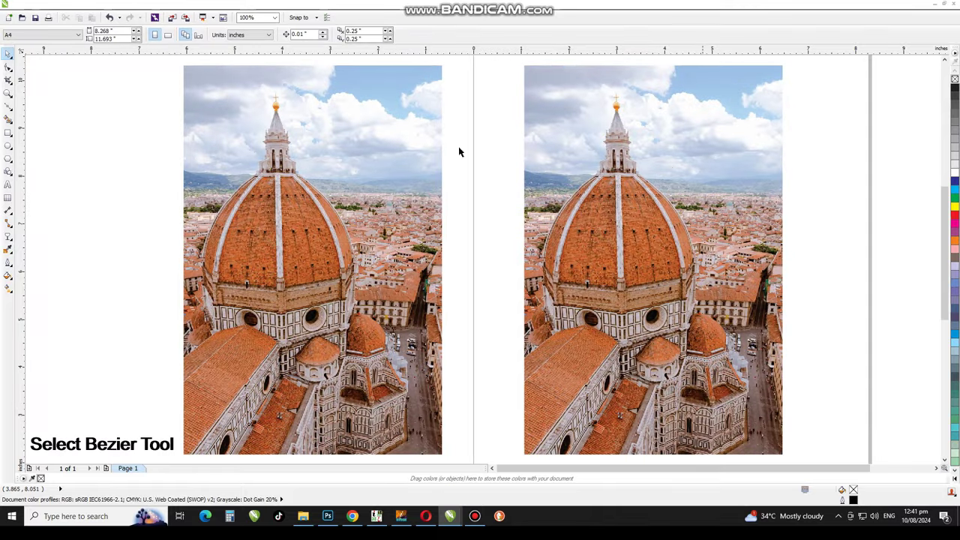
{"action": "left_click", "coordinate": [9, 108]}
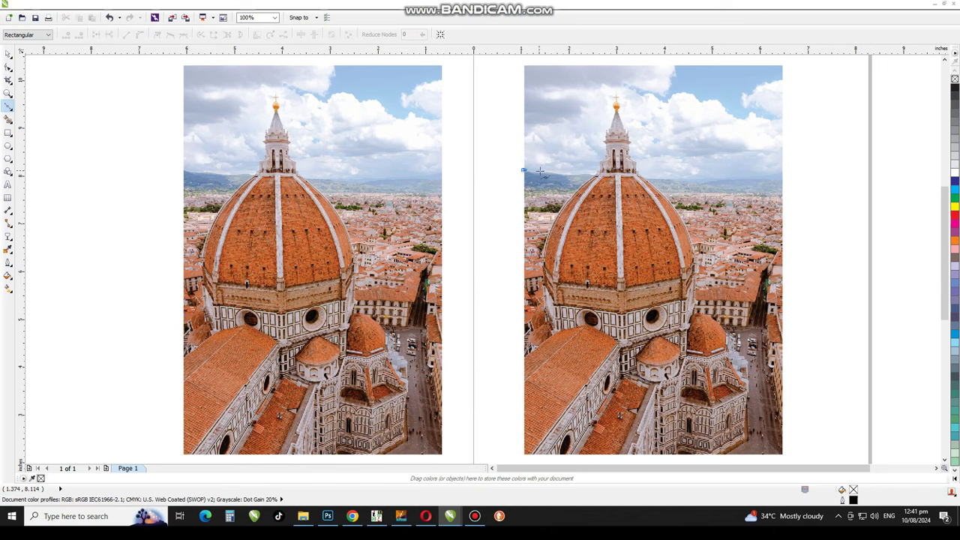
{"action": "left_click", "coordinate": [521, 171]}
{"action": "left_click", "coordinate": [553, 171]}
{"action": "left_click", "coordinate": [588, 171]}
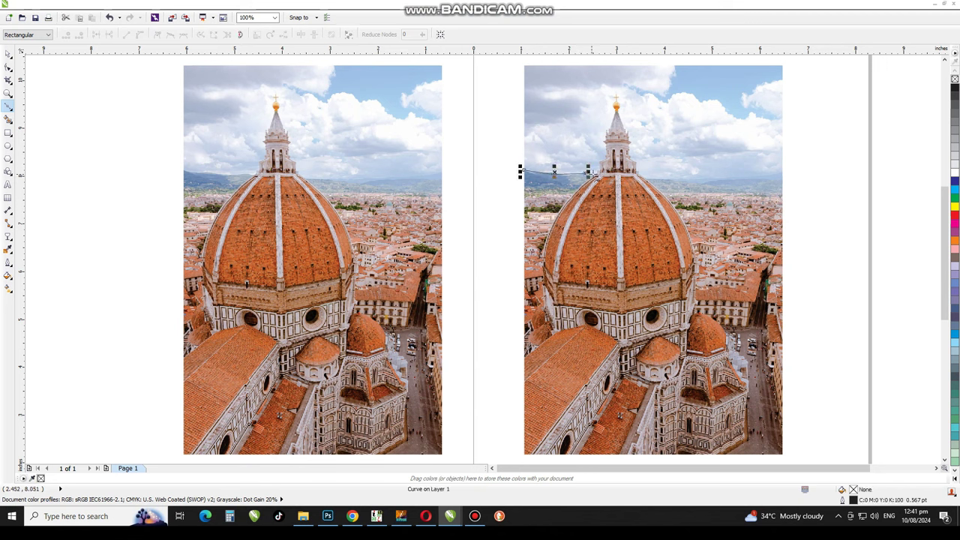
{"action": "double_click", "coordinate": [597, 173]}
Step: Continue the Bezier outline up around the spire and its cross, and back down to the top of the dome
{"action": "left_click", "coordinate": [605, 139]}
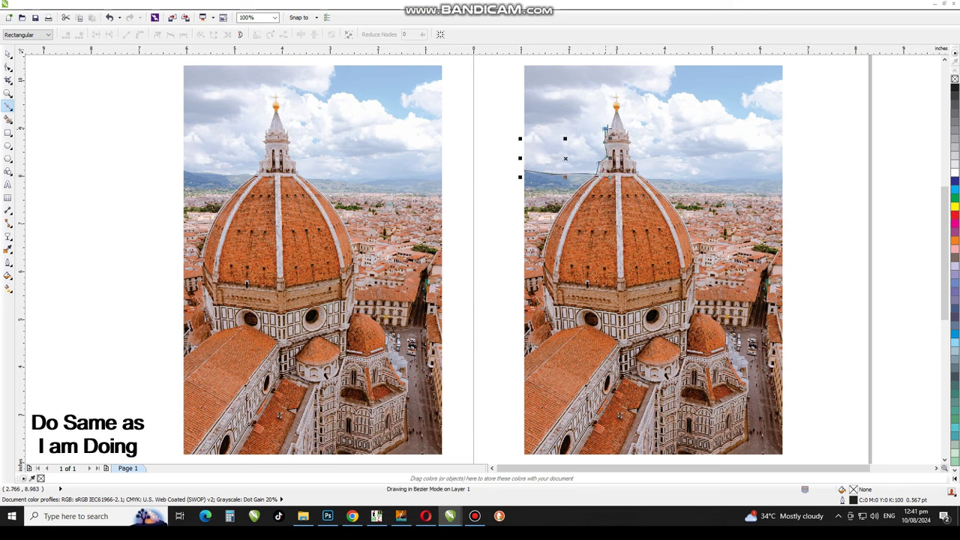
{"action": "left_click", "coordinate": [614, 108]}
{"action": "left_click", "coordinate": [614, 97]}
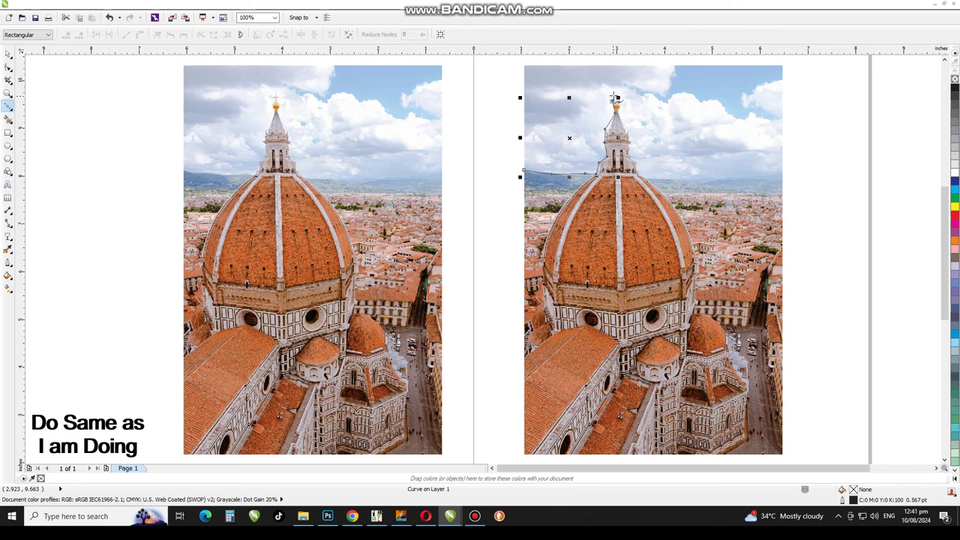
{"action": "left_click", "coordinate": [617, 91]}
{"action": "left_click", "coordinate": [632, 134]}
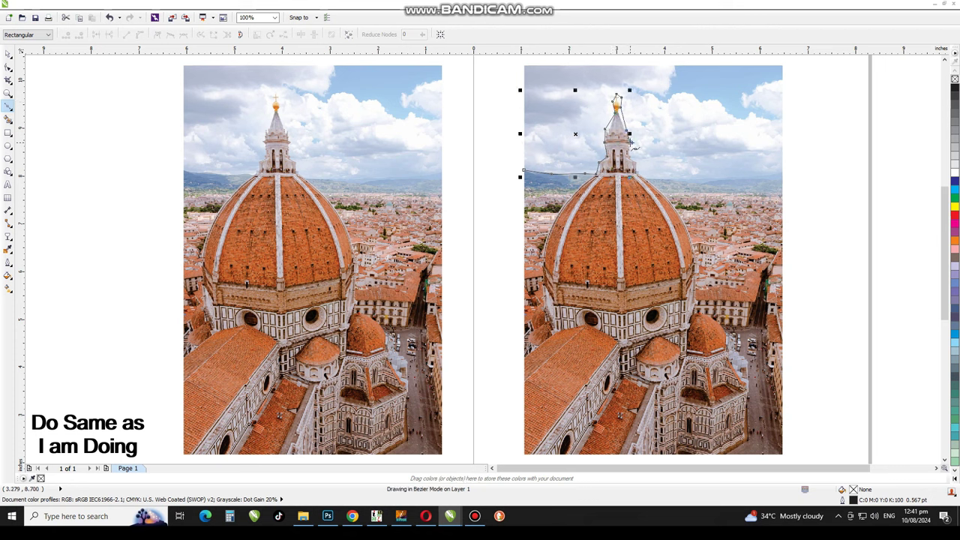
{"action": "left_click", "coordinate": [638, 172]}
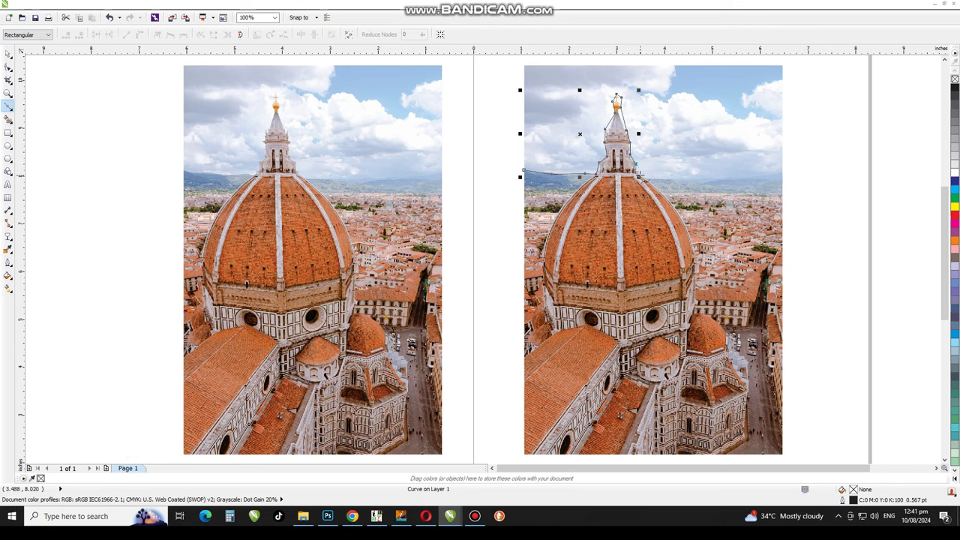
Step: Extend the outline along the right horizon and around the photo's upper corners, closing it at its starting point to enclose the sky
{"action": "left_click", "coordinate": [679, 181]}
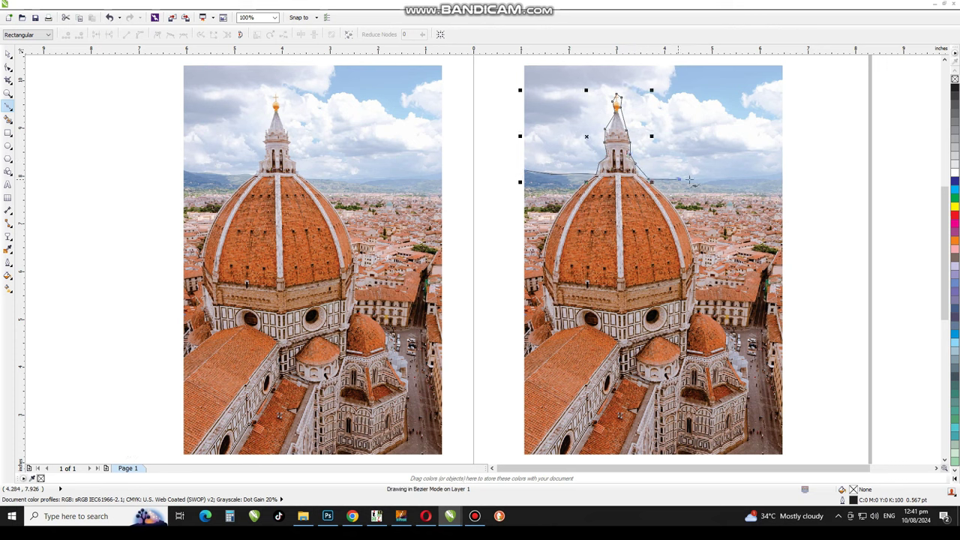
{"action": "left_click", "coordinate": [783, 177]}
{"action": "left_click", "coordinate": [784, 63]}
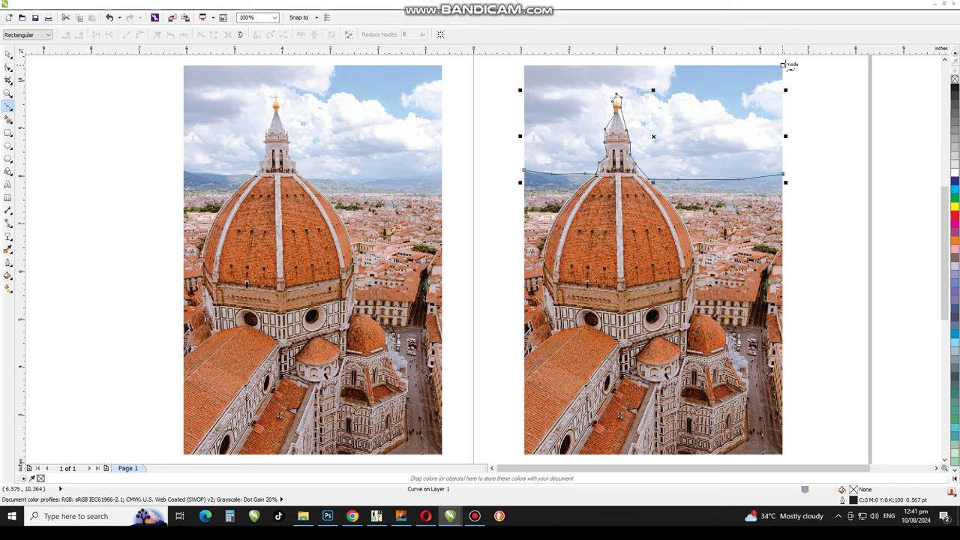
{"action": "left_click", "coordinate": [527, 65]}
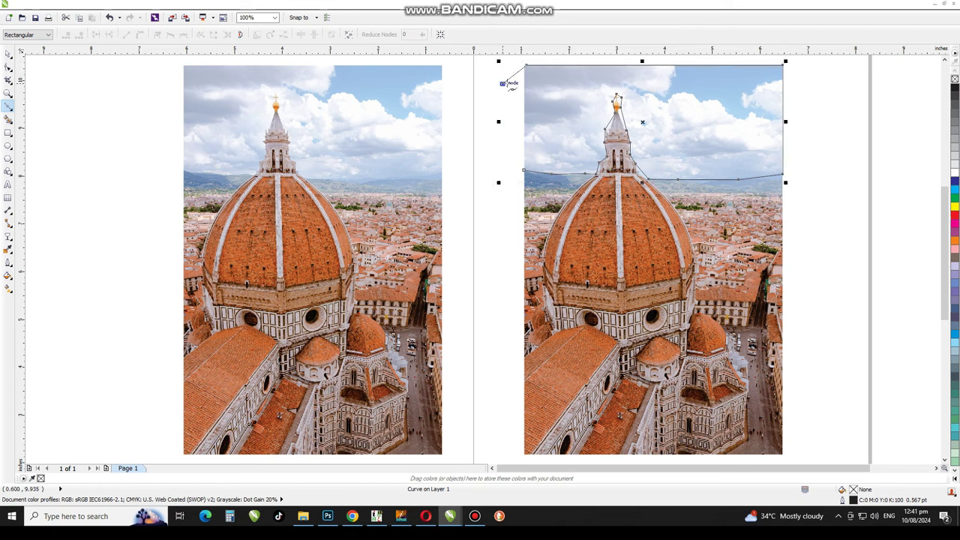
{"action": "left_click", "coordinate": [524, 170]}
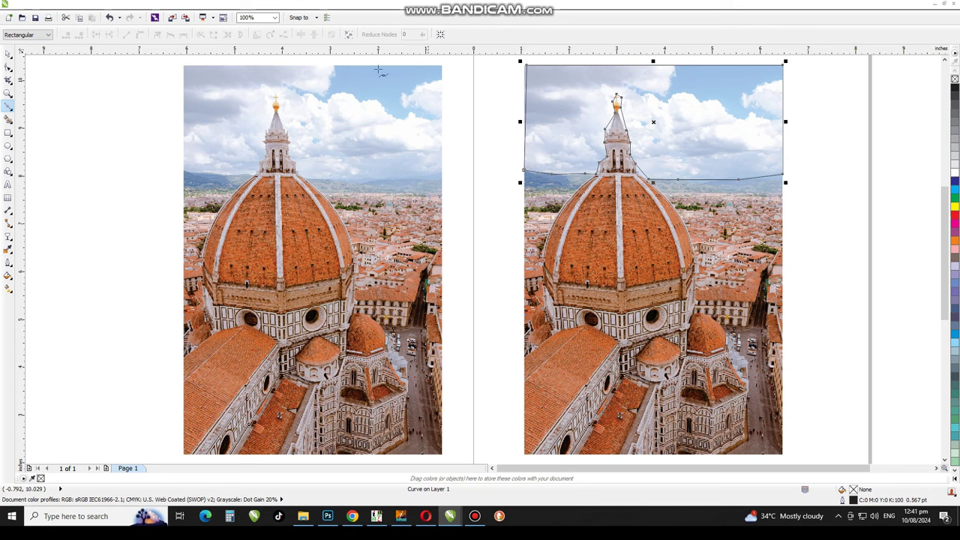
Step: Align the sky outline's upper-left node with the photo's corner and deselect the outline
{"action": "left_click", "coordinate": [8, 54]}
{"action": "left_click", "coordinate": [8, 67]}
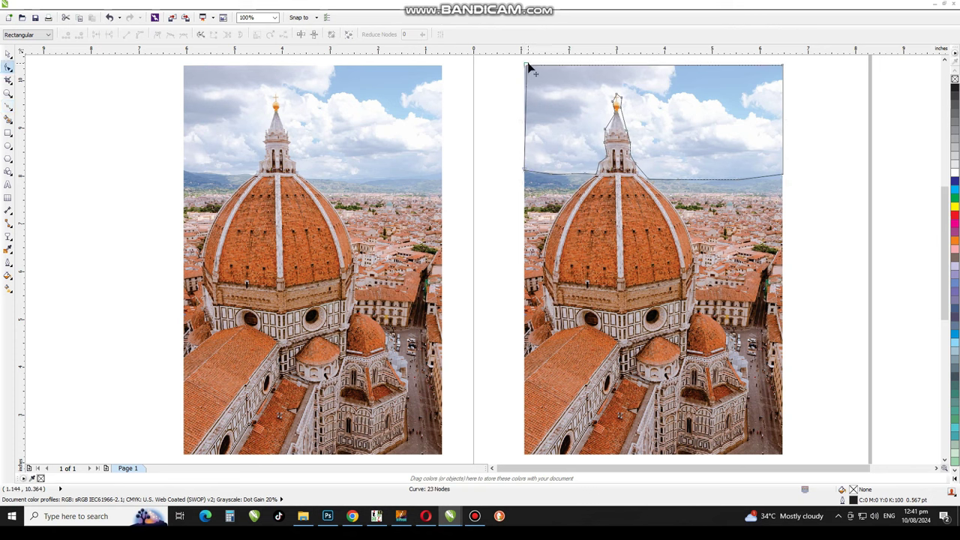
{"action": "left_click", "coordinate": [526, 66]}
{"action": "left_click", "coordinate": [8, 54]}
{"action": "left_click", "coordinate": [60, 96]}
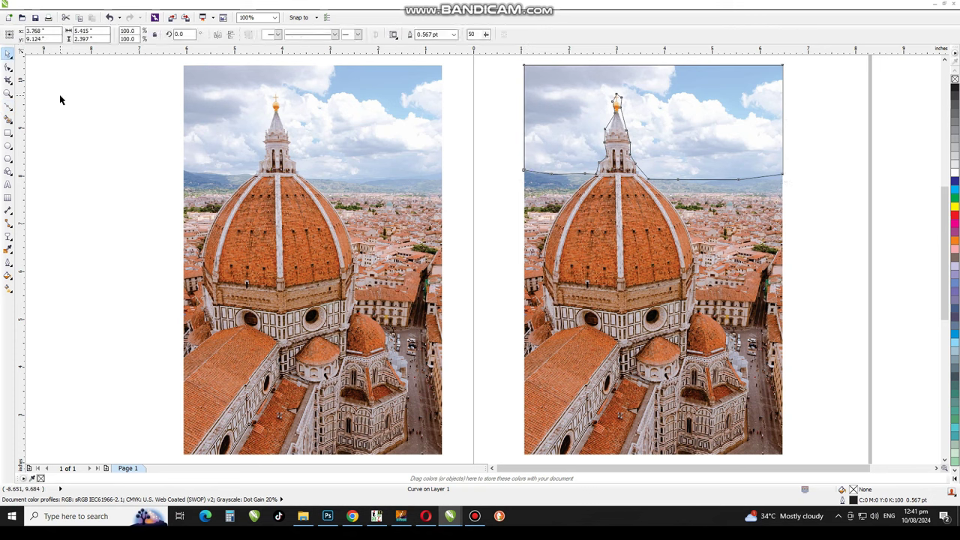
Step: Draw a rectangle about 1.758 by 0.534 inches over the hills left of the dome and convert it to curves
{"action": "left_click", "coordinate": [564, 196]}
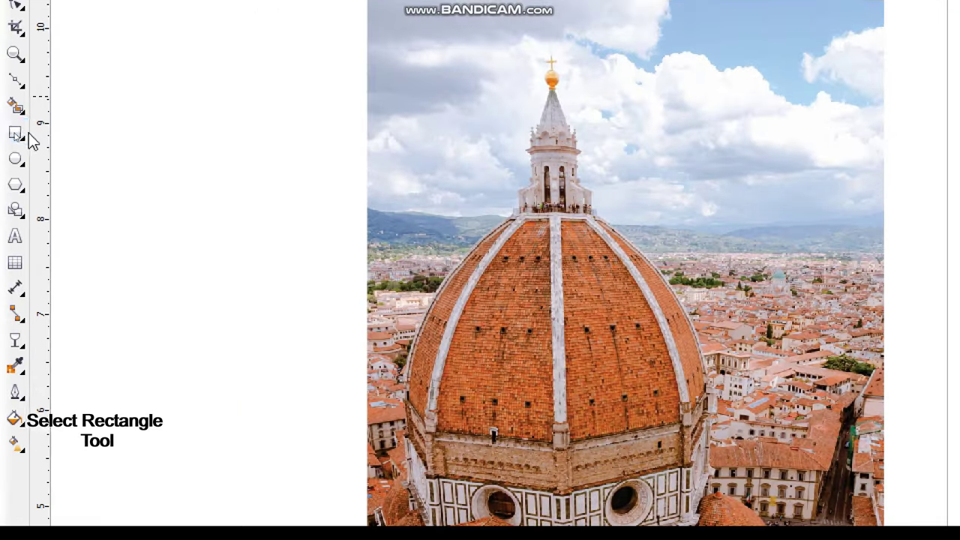
{"action": "left_click", "coordinate": [8, 132]}
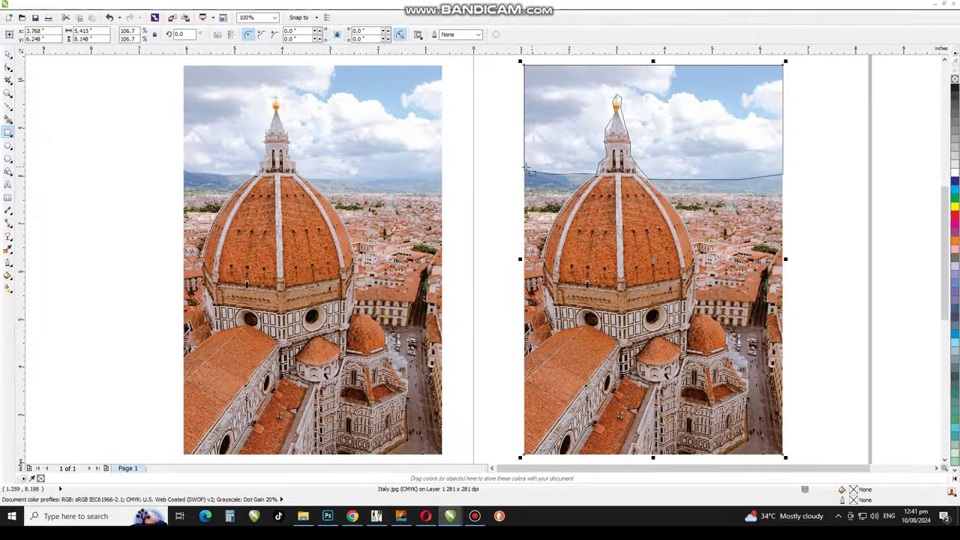
{"action": "left_click_drag", "start_coordinate": [530, 173], "coordinate": [611, 198]}
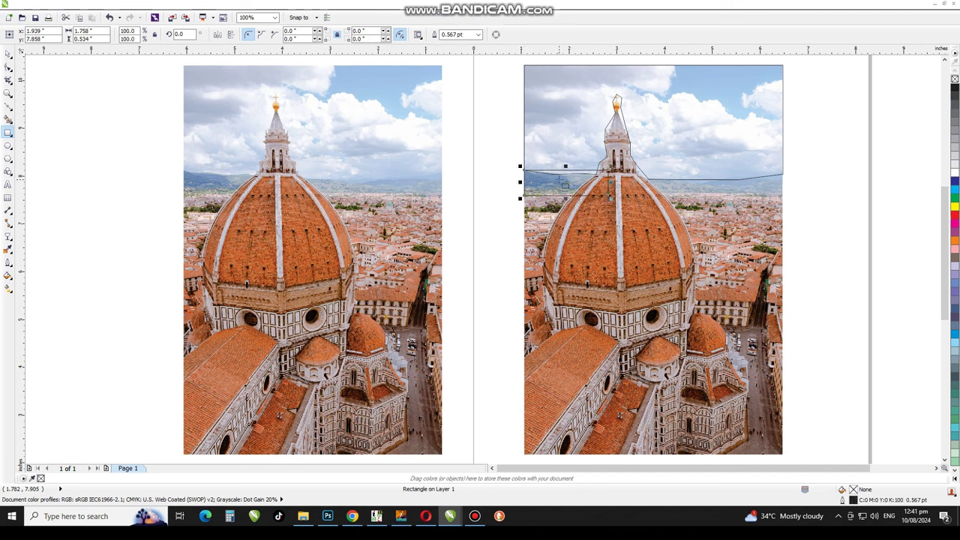
{"action": "left_click", "coordinate": [7, 54]}
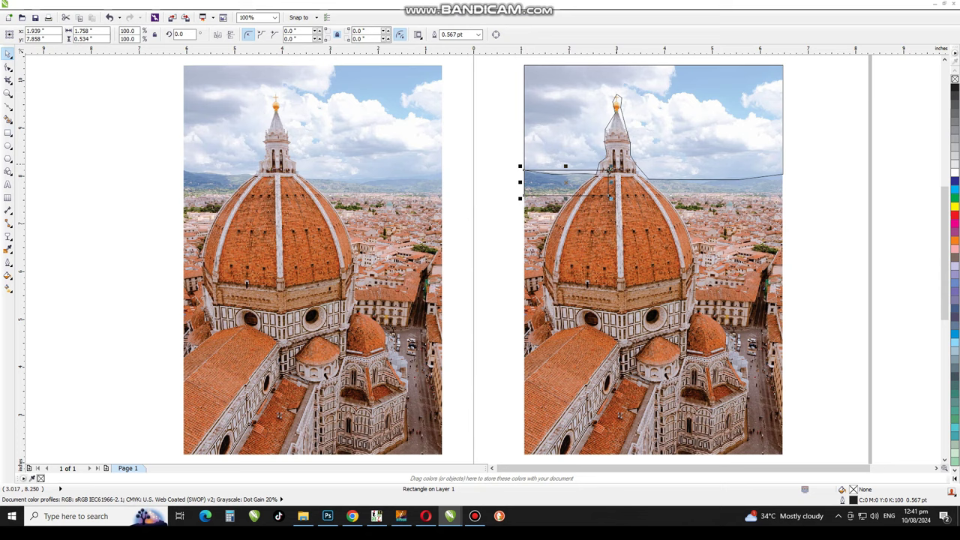
{"action": "right_click", "coordinate": [569, 180]}
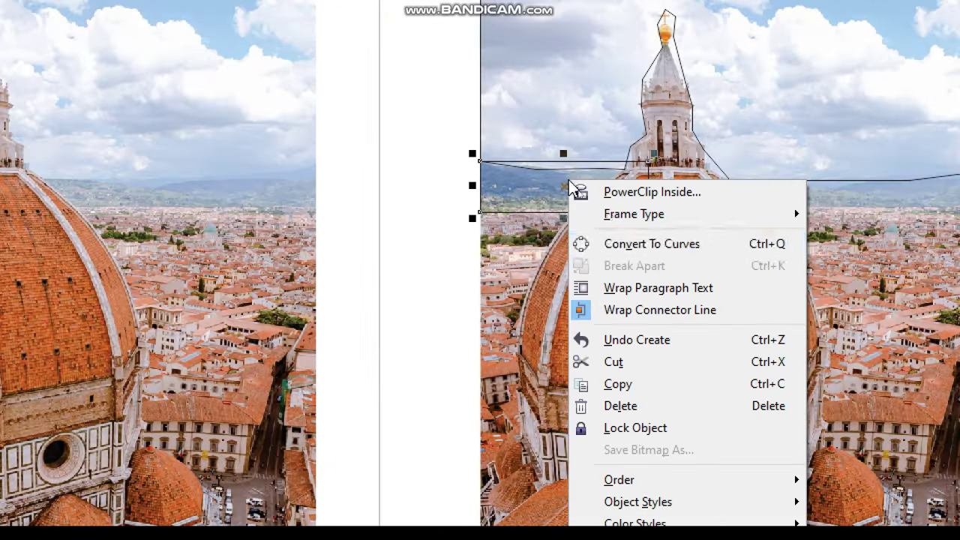
{"action": "left_click", "coordinate": [579, 211]}
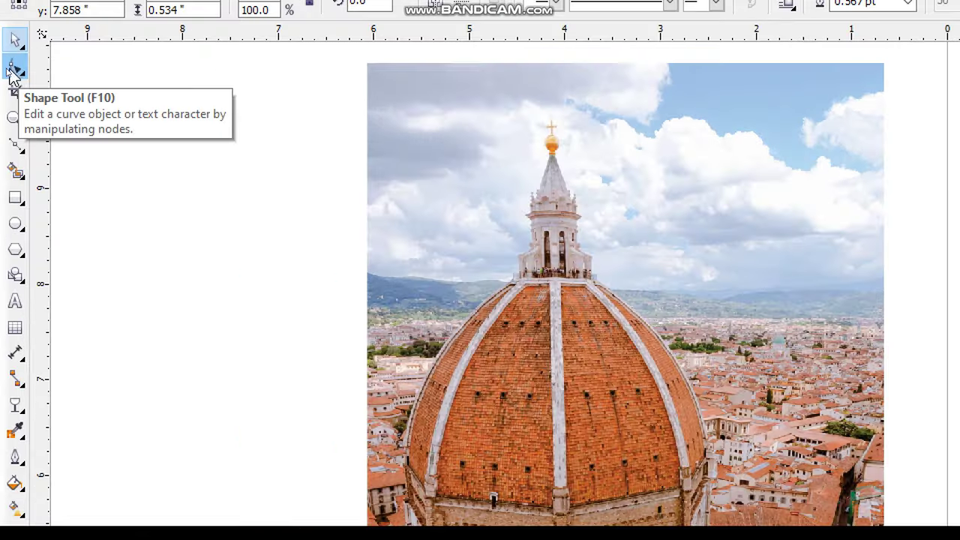
Step: Reshape the left hill strip by moving its right-hand corner nodes to follow the dome's left edge
{"action": "left_click", "coordinate": [8, 67]}
{"action": "left_click_drag", "start_coordinate": [612, 200], "coordinate": [592, 173]}
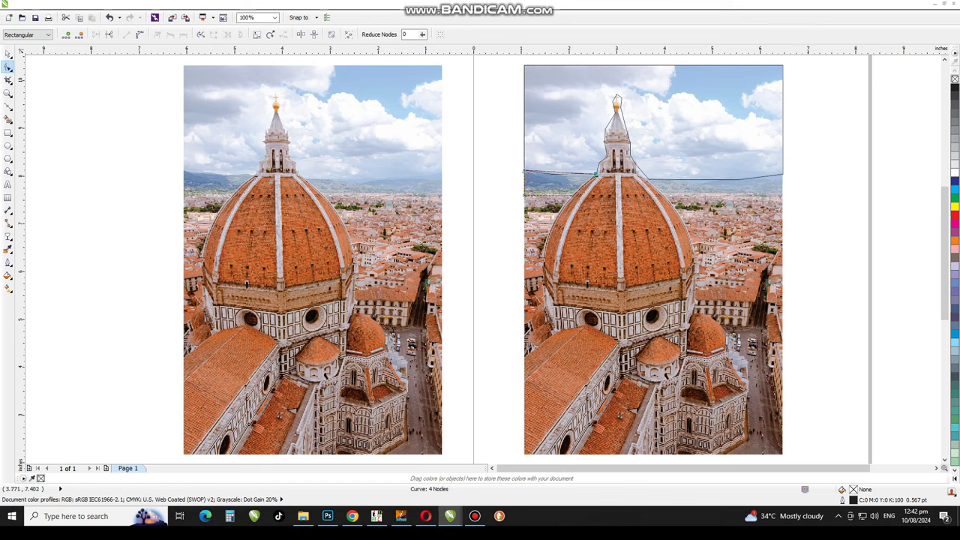
{"action": "left_click", "coordinate": [8, 54]}
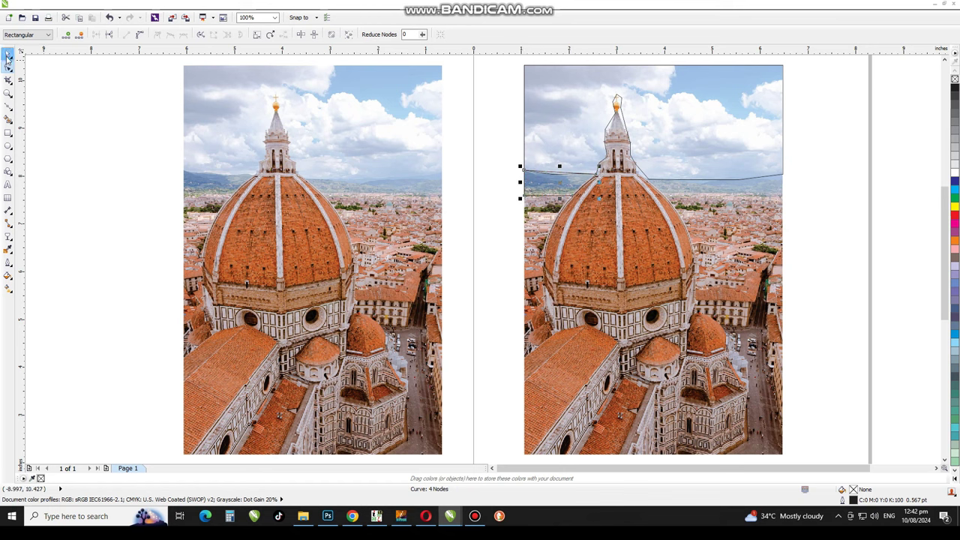
Step: Draw a rectangle about 3.354 by 0.481 inches over the hills right of the dome and convert it to curves
{"action": "left_click", "coordinate": [8, 134]}
{"action": "left_click_drag", "start_coordinate": [785, 178], "coordinate": [623, 197]}
{"action": "key", "text": "ctrl+q"}
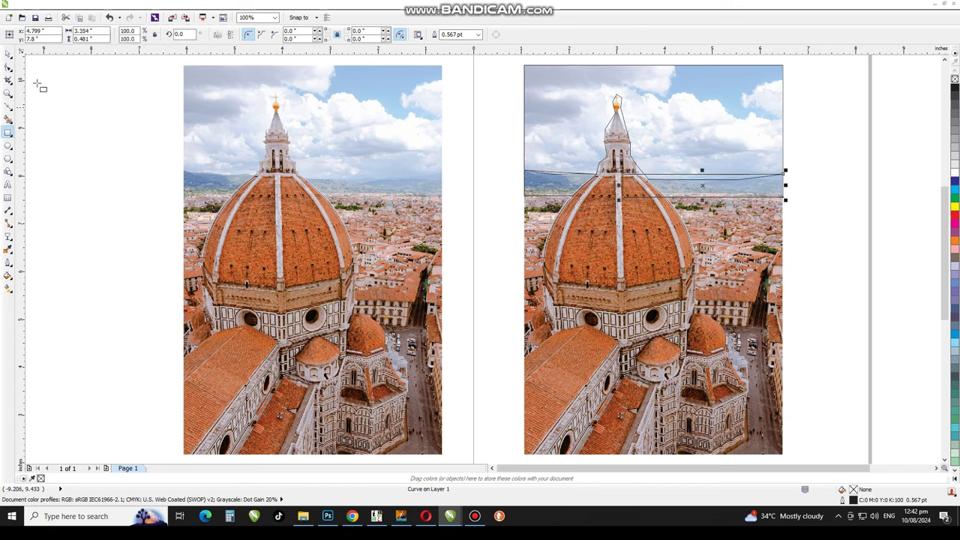
Step: Reshape the right hill strip by moving its left-hand corner nodes to follow the dome's right edge
{"action": "left_click", "coordinate": [8, 67]}
{"action": "left_click_drag", "start_coordinate": [623, 196], "coordinate": [644, 178]}
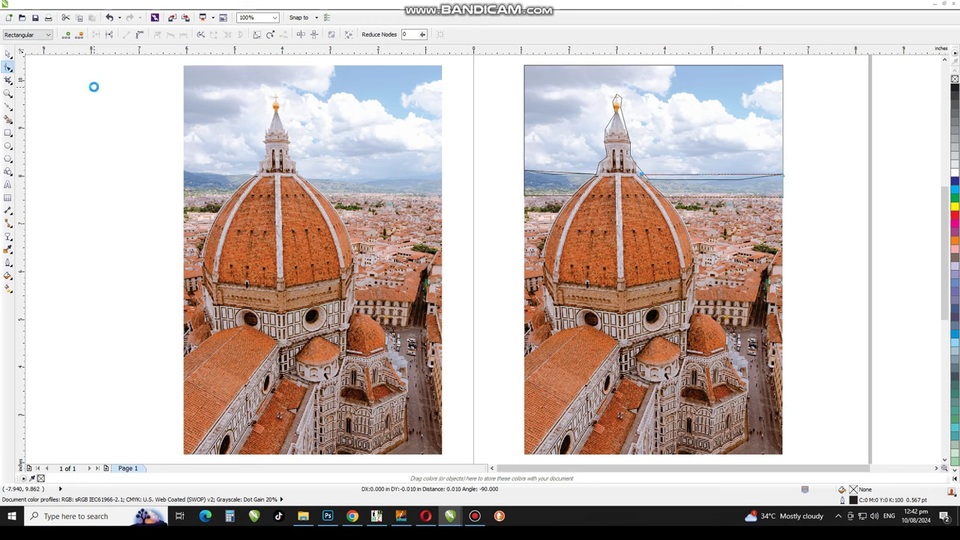
{"action": "left_click", "coordinate": [8, 54]}
{"action": "left_click", "coordinate": [848, 253]}
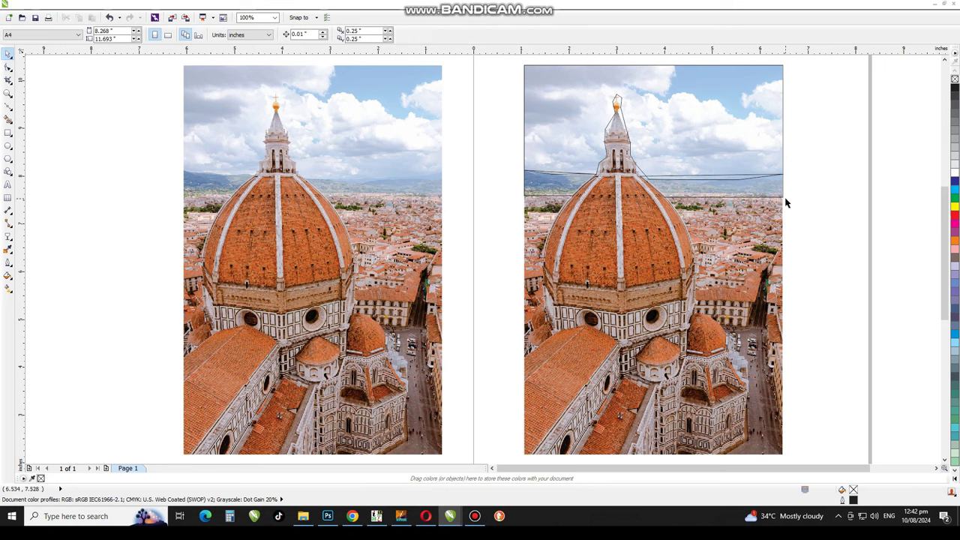
Step: Draw a rectangle about 5.415 by 5.416 inches over the city and cathedral below the hills and convert it to curves
{"action": "left_click", "coordinate": [8, 132]}
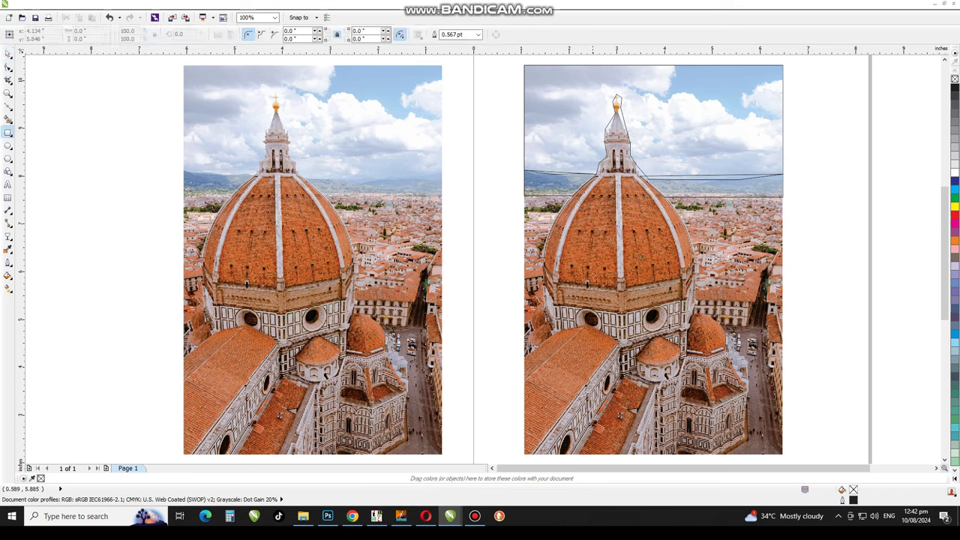
{"action": "left_click_drag", "start_coordinate": [523, 196], "coordinate": [786, 456]}
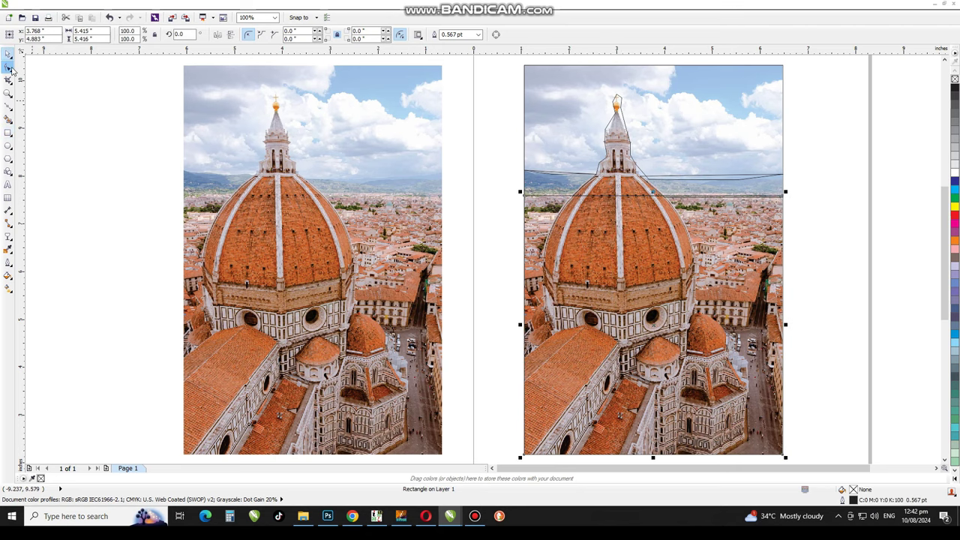
{"action": "left_click", "coordinate": [8, 68]}
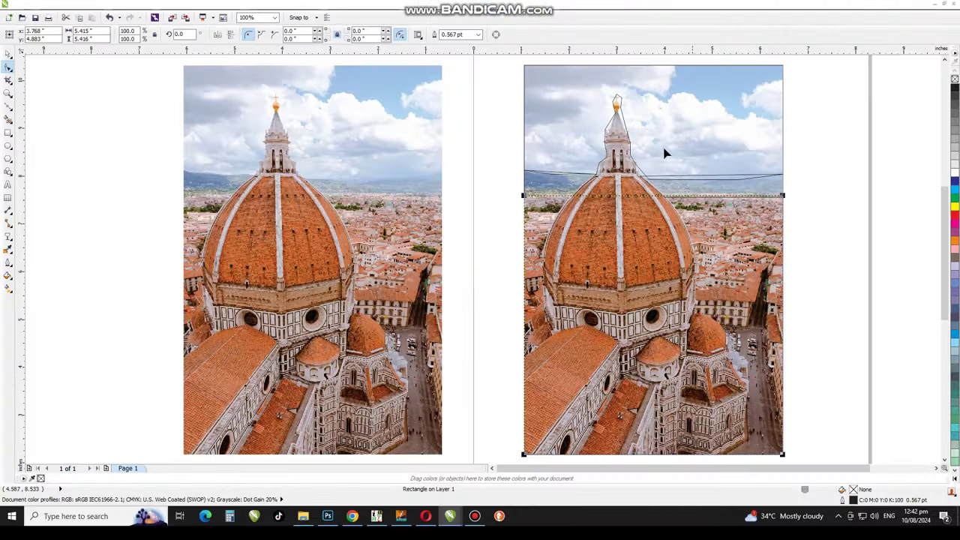
{"action": "key", "text": "ctrl+q"}
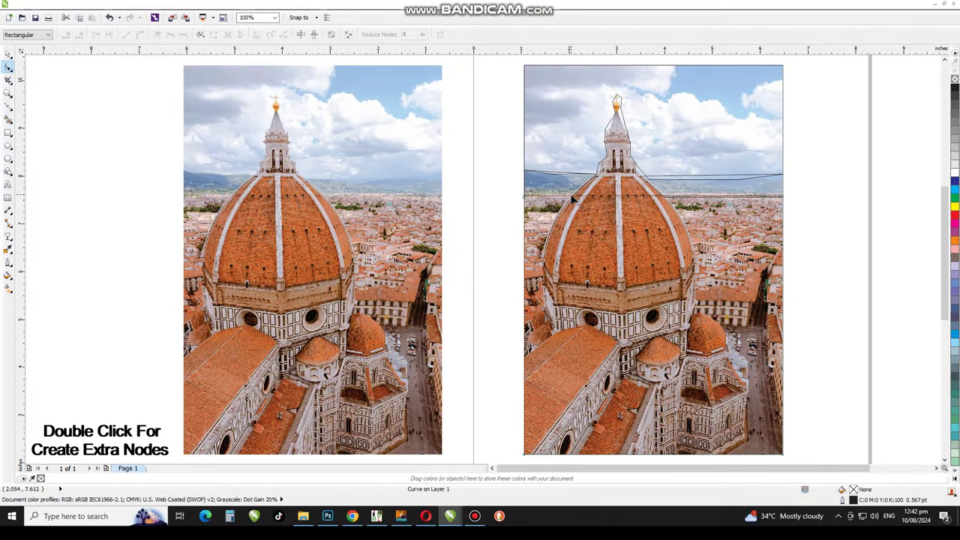
Step: Add nodes where the city shape's upper edge crosses the dome, convert that segment to a curve and bend it over the dome's top
{"action": "double_click", "coordinate": [574, 197]}
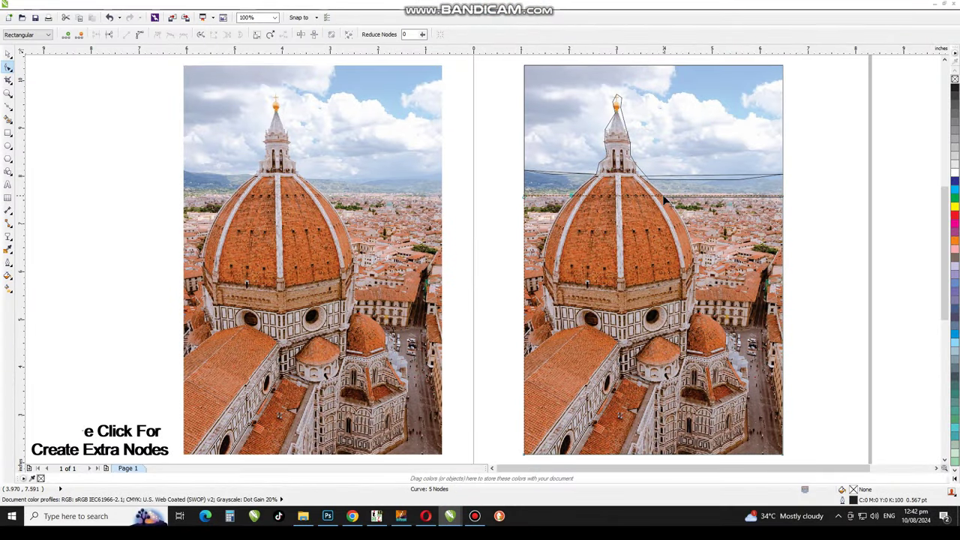
{"action": "double_click", "coordinate": [602, 198]}
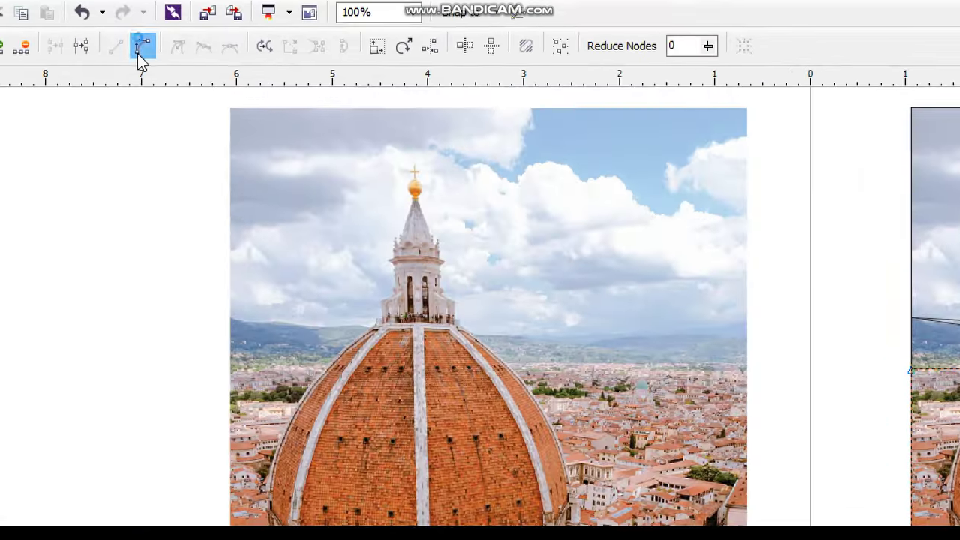
{"action": "left_click", "coordinate": [140, 34]}
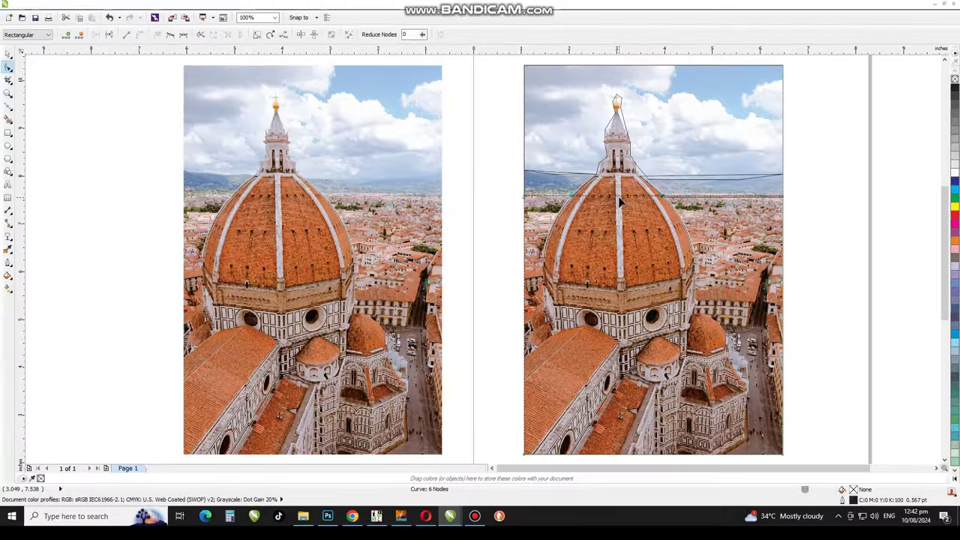
{"action": "left_click_drag", "start_coordinate": [621, 199], "coordinate": [621, 176]}
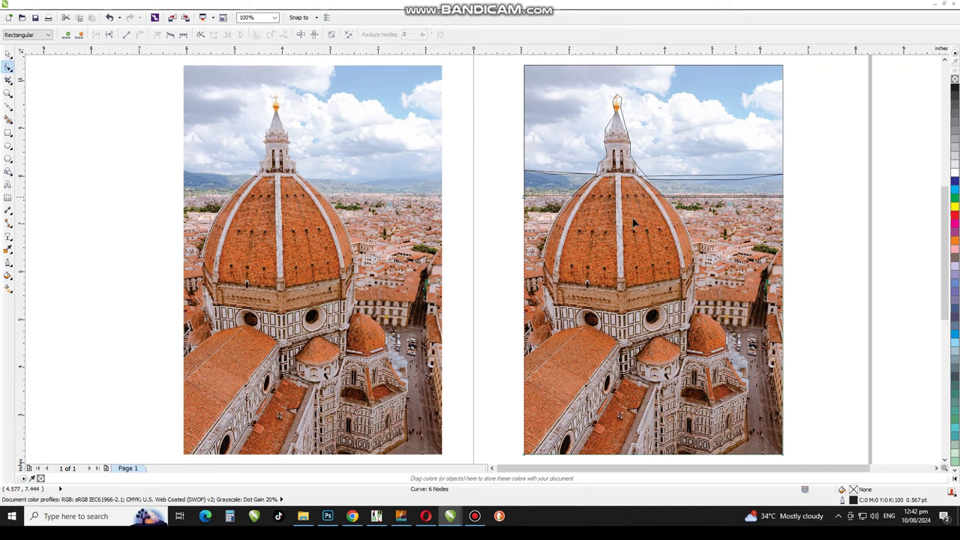
{"action": "left_click", "coordinate": [9, 53]}
{"action": "left_click", "coordinate": [82, 120]}
Step: Fill the sky shape with cyan (C:100 M:0 Y:0 K:0) and remove its outline
{"action": "left_click", "coordinate": [716, 138]}
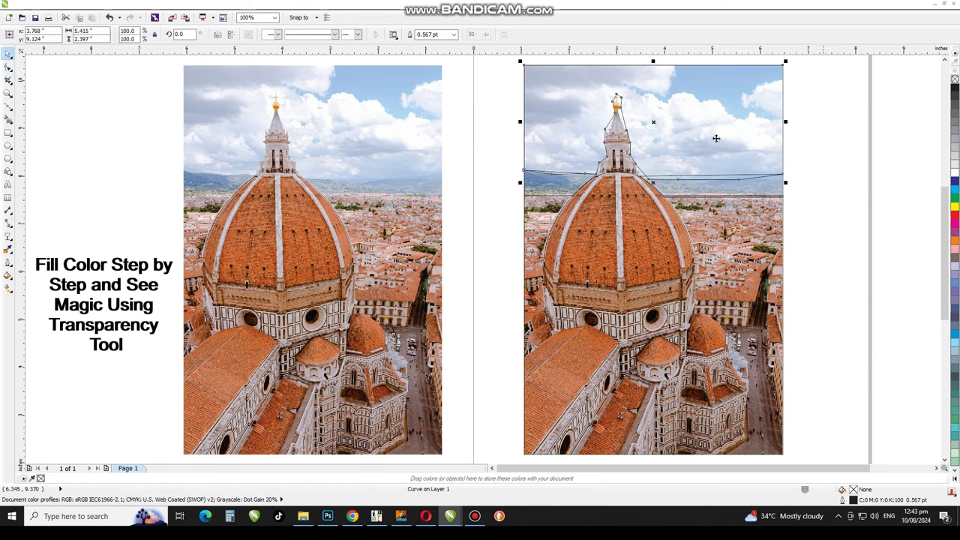
{"action": "left_click", "coordinate": [955, 192]}
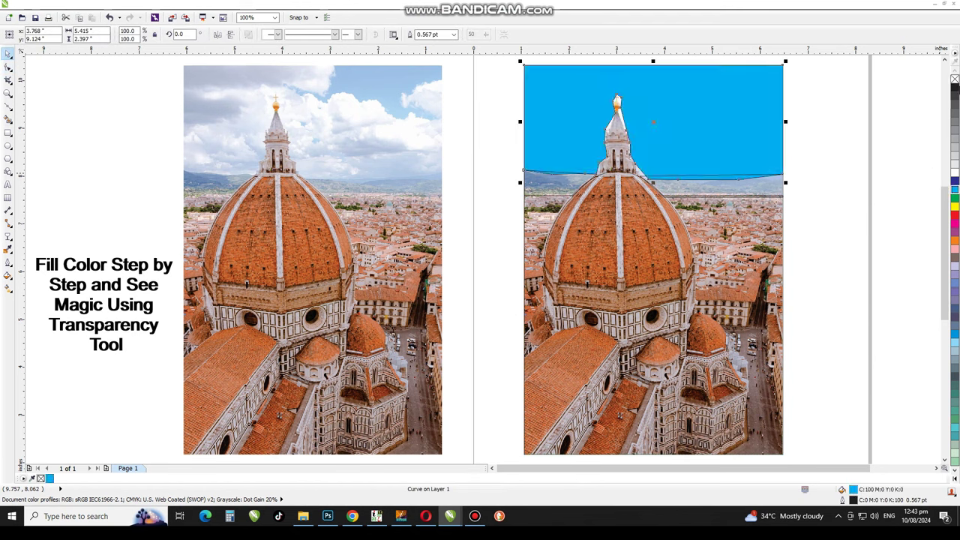
{"action": "right_click", "coordinate": [956, 80]}
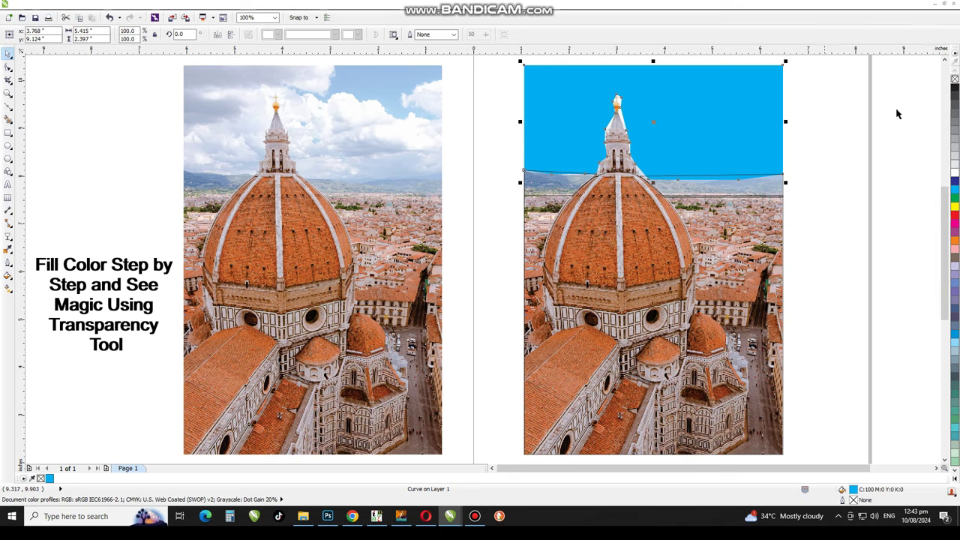
Step: Apply a uniform transparency of 50 to the sky shape and set its merge mode to Overlay
{"action": "left_click", "coordinate": [7, 236]}
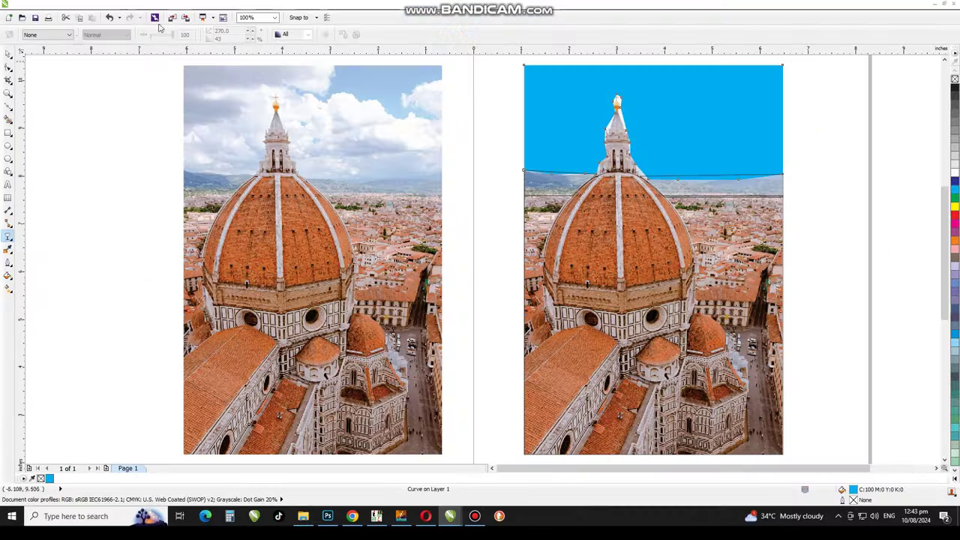
{"action": "left_click", "coordinate": [46, 35]}
{"action": "left_click", "coordinate": [40, 54]}
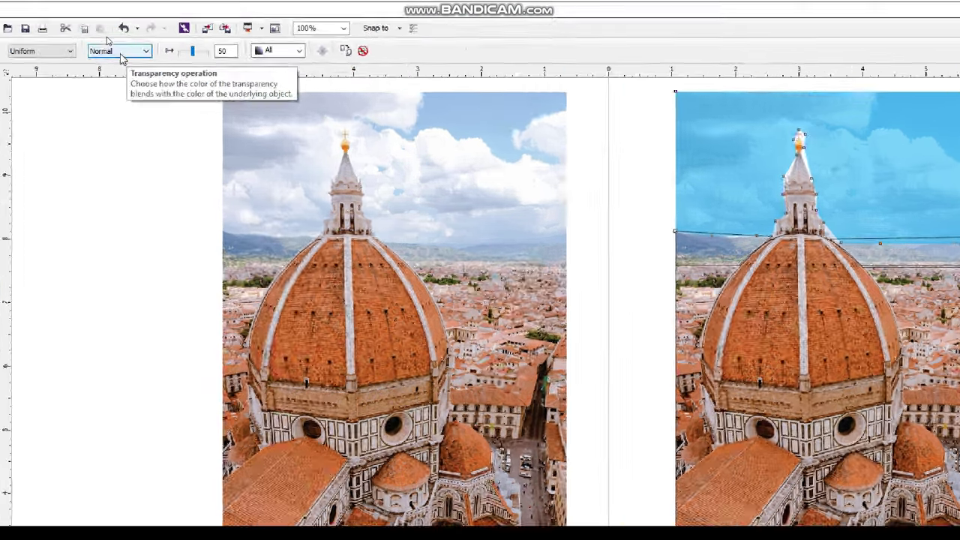
{"action": "left_click", "coordinate": [106, 36]}
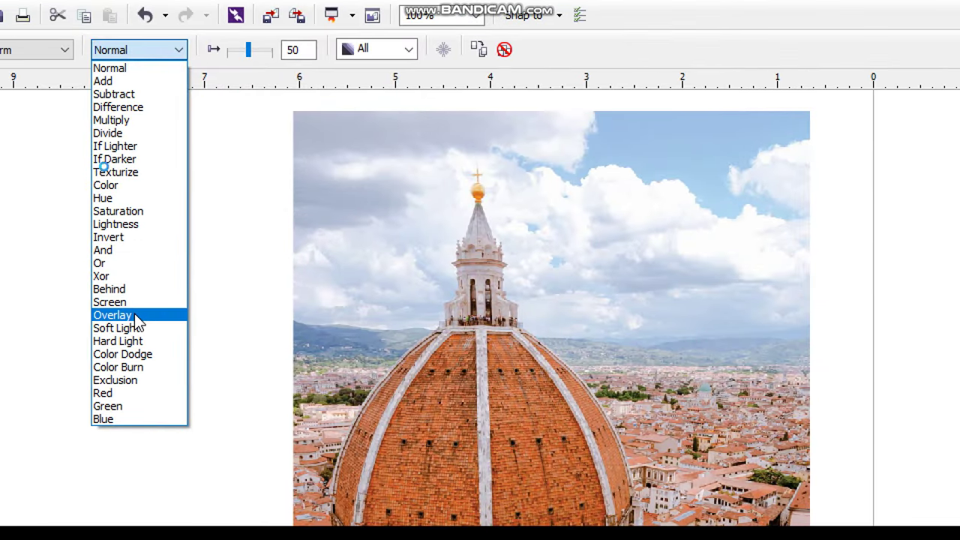
{"action": "left_click", "coordinate": [138, 317]}
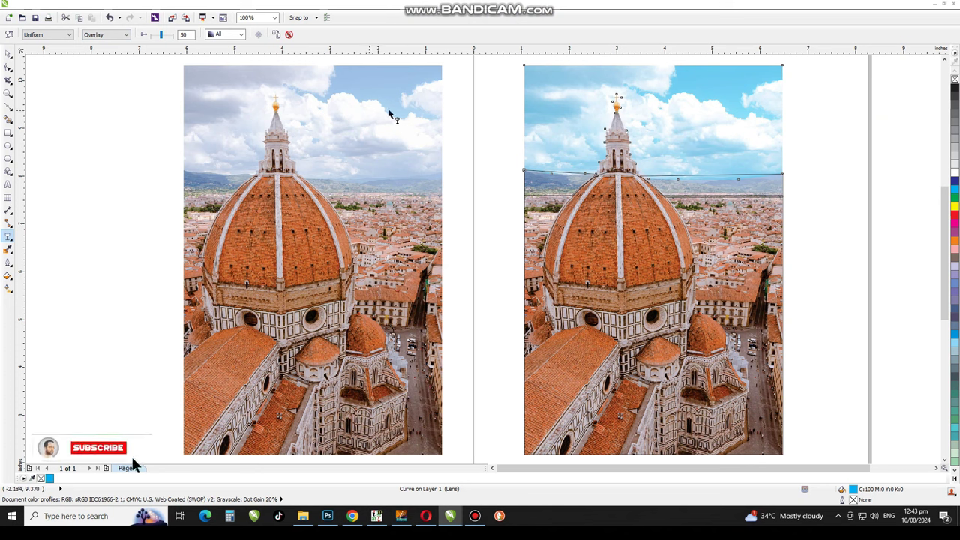
{"action": "left_click", "coordinate": [8, 54]}
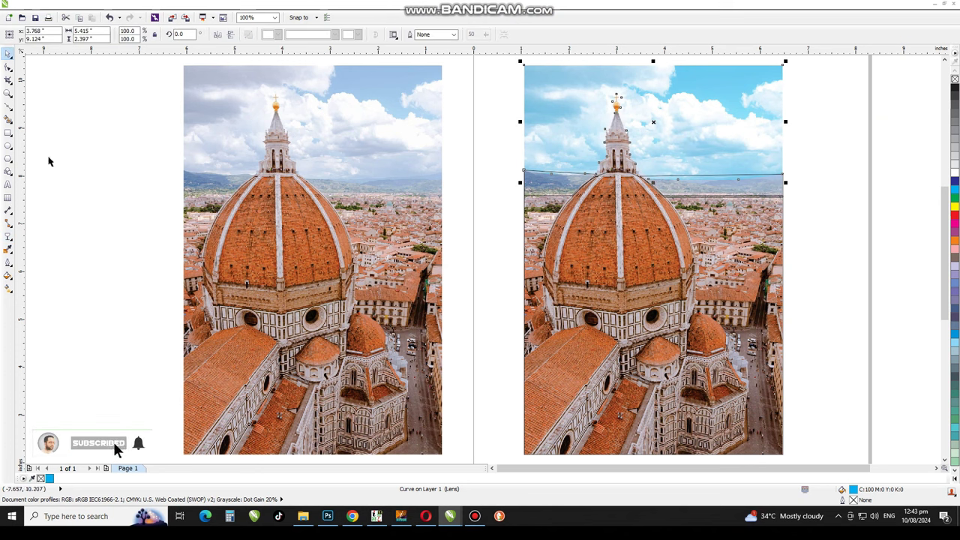
Step: Fill both hill strips with green (C:100 M:0 Y:100 K:0) and remove their outlines
{"action": "left_click", "coordinate": [566, 188]}
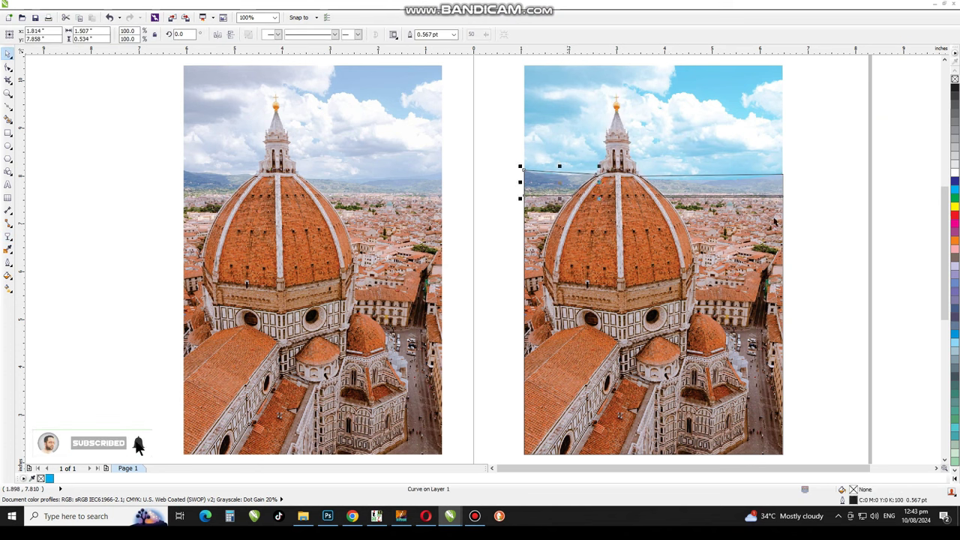
{"action": "left_click", "coordinate": [955, 198]}
{"action": "right_click", "coordinate": [955, 79]}
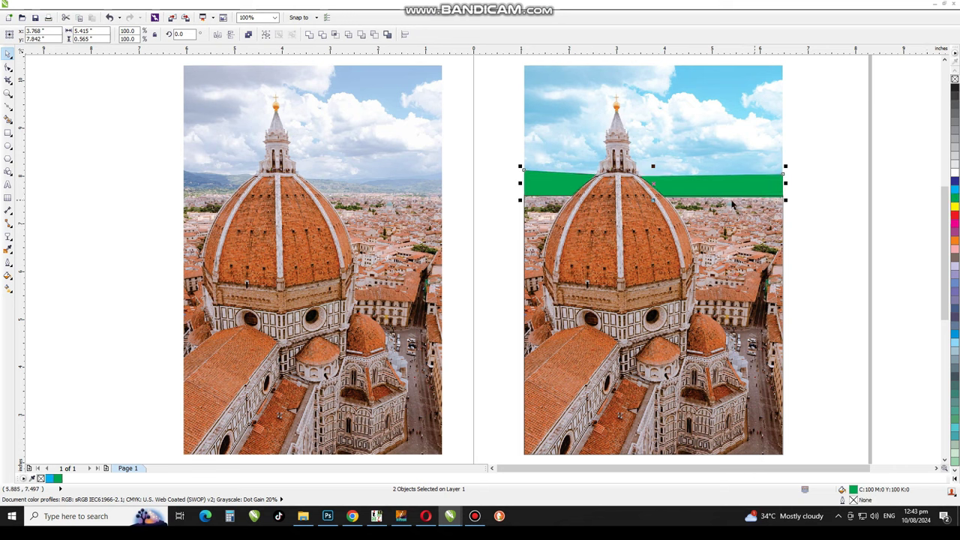
Step: Apply a uniform transparency of 50 to both green hill strips with the Screen merge mode, then deselect them
{"action": "left_click", "coordinate": [9, 236]}
{"action": "left_click", "coordinate": [46, 34]}
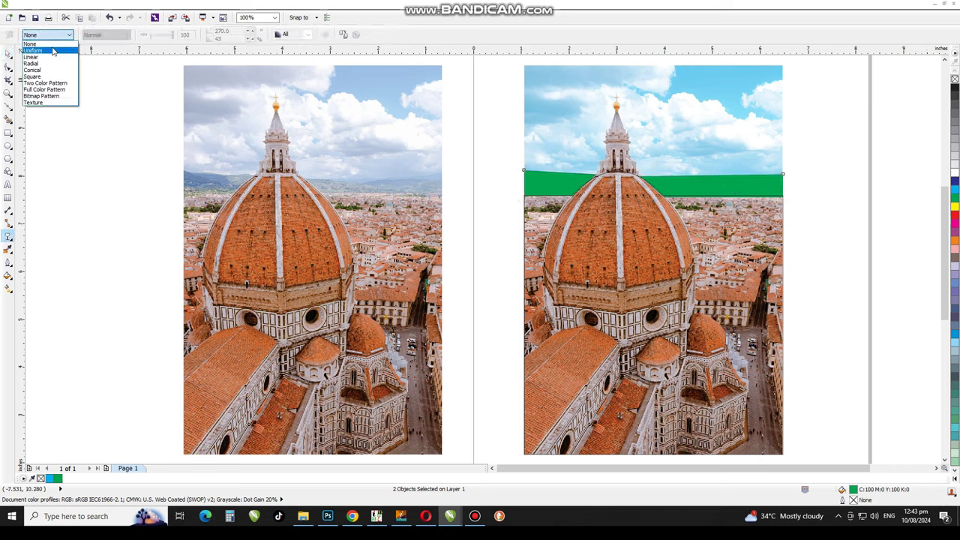
{"action": "left_click", "coordinate": [52, 51]}
{"action": "left_click", "coordinate": [117, 34]}
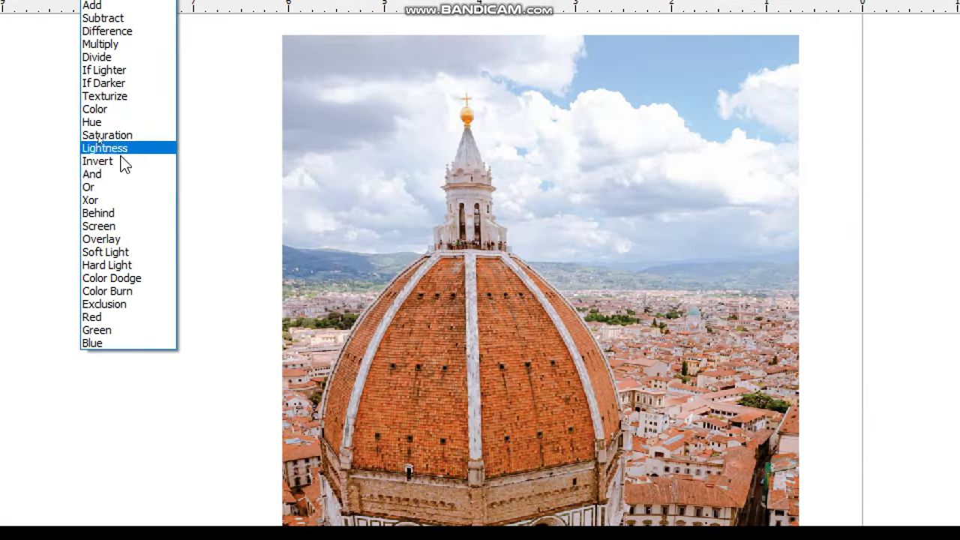
{"action": "left_click", "coordinate": [135, 226]}
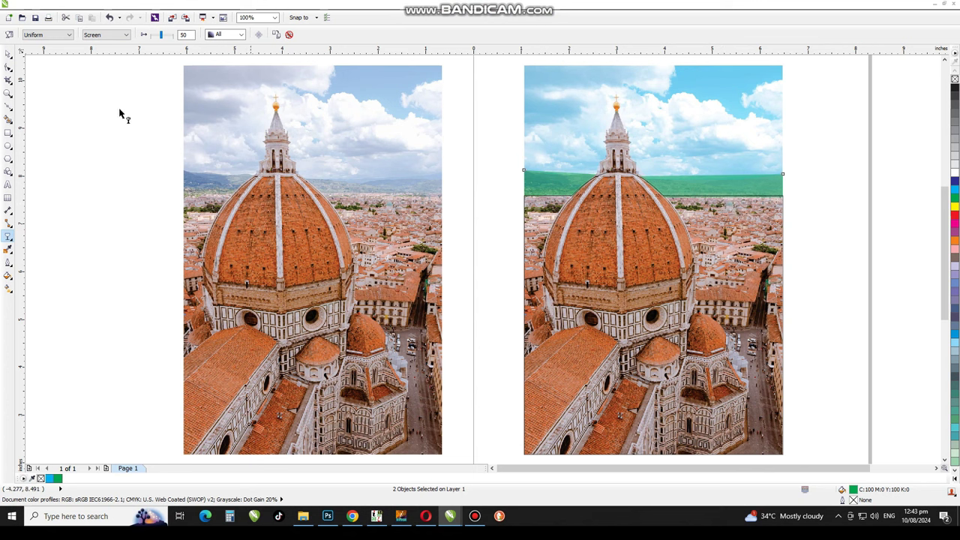
{"action": "left_click", "coordinate": [103, 34]}
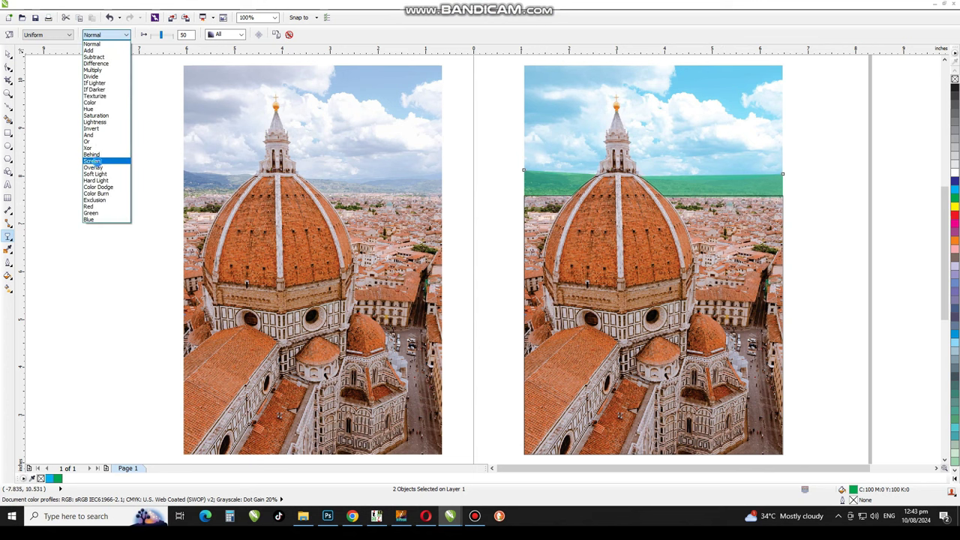
{"action": "left_click", "coordinate": [92, 160]}
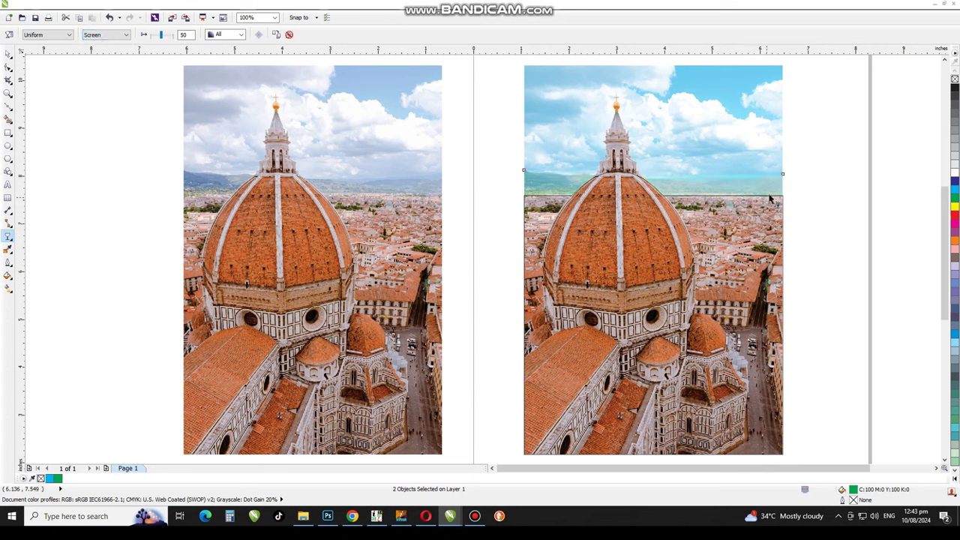
{"action": "left_click", "coordinate": [8, 54]}
{"action": "left_click", "coordinate": [64, 157]}
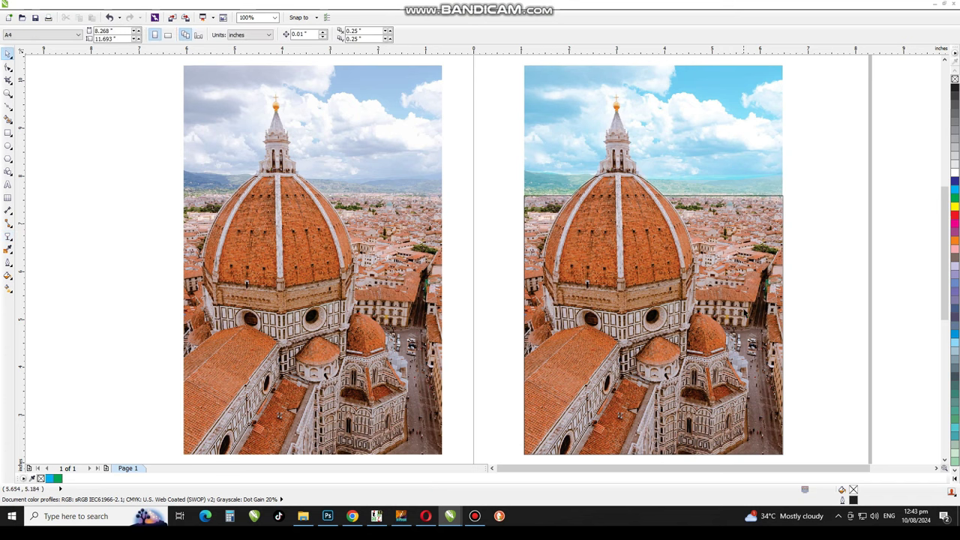
Step: Fill the city and cathedral shape with orange (C:0 M:60 Y:100 K:0) and remove its outline
{"action": "left_click", "coordinate": [743, 364]}
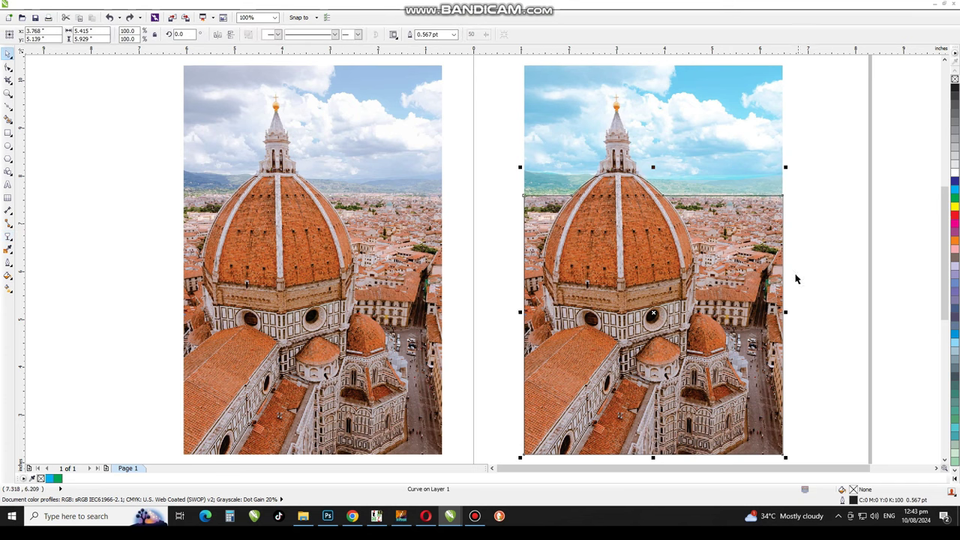
{"action": "left_click", "coordinate": [955, 241]}
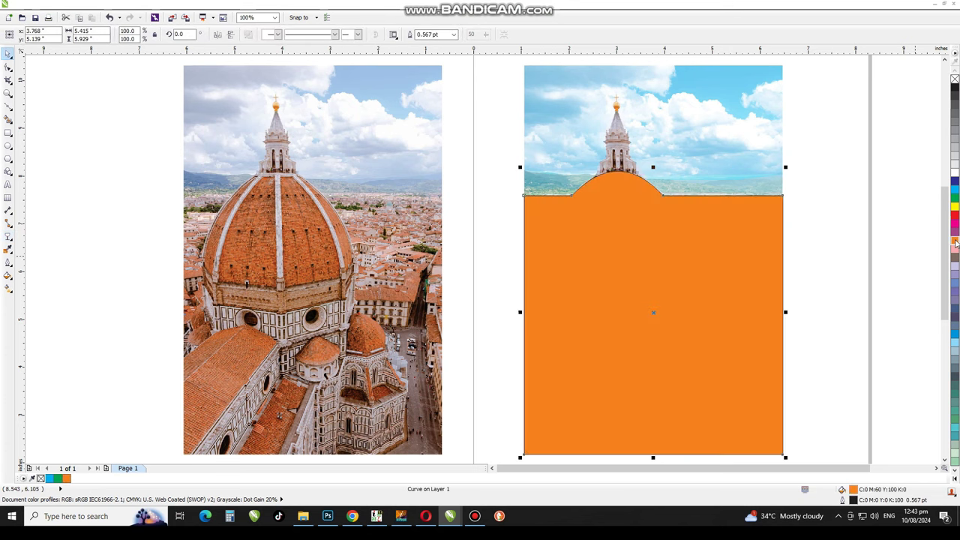
{"action": "right_click", "coordinate": [955, 78]}
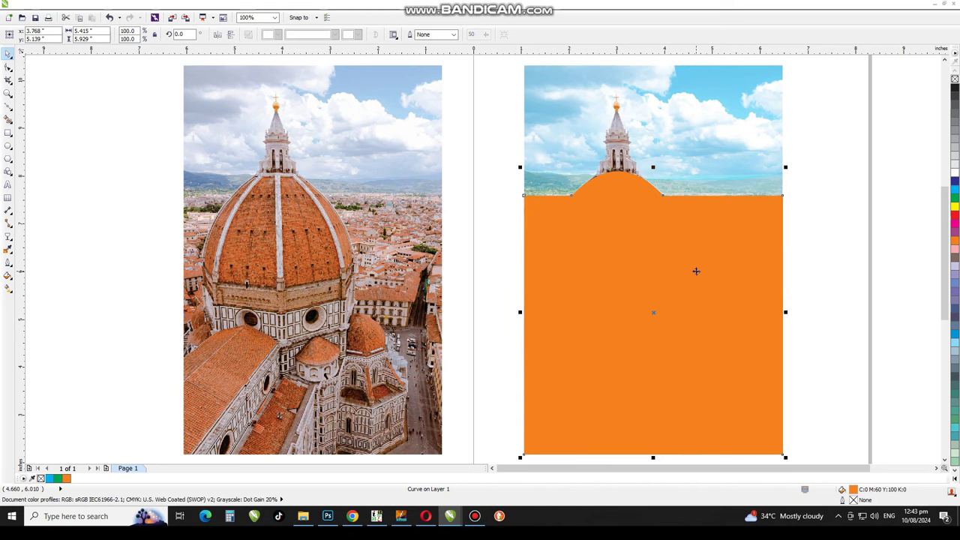
Step: Apply a uniform transparency of 50 to the orange city shape, set its merge mode to Overlay and deselect it
{"action": "left_click", "coordinate": [8, 236]}
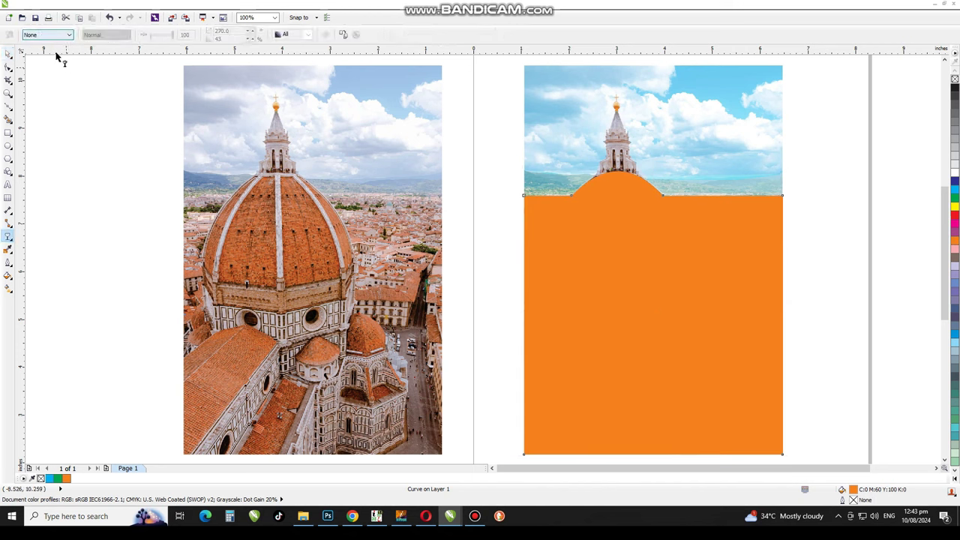
{"action": "left_click", "coordinate": [48, 34]}
{"action": "left_click", "coordinate": [38, 50]}
{"action": "left_click", "coordinate": [97, 35]}
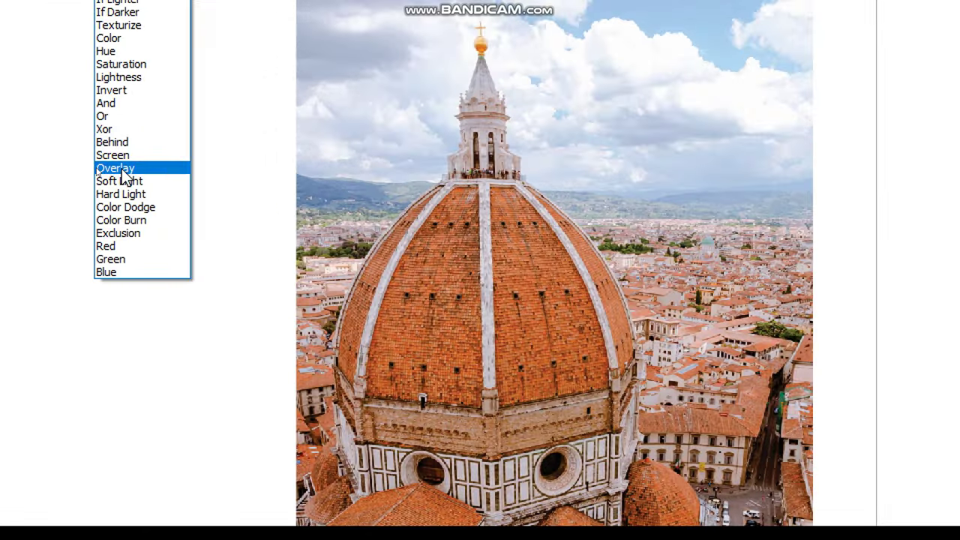
{"action": "left_click", "coordinate": [95, 168]}
{"action": "left_click", "coordinate": [105, 34]}
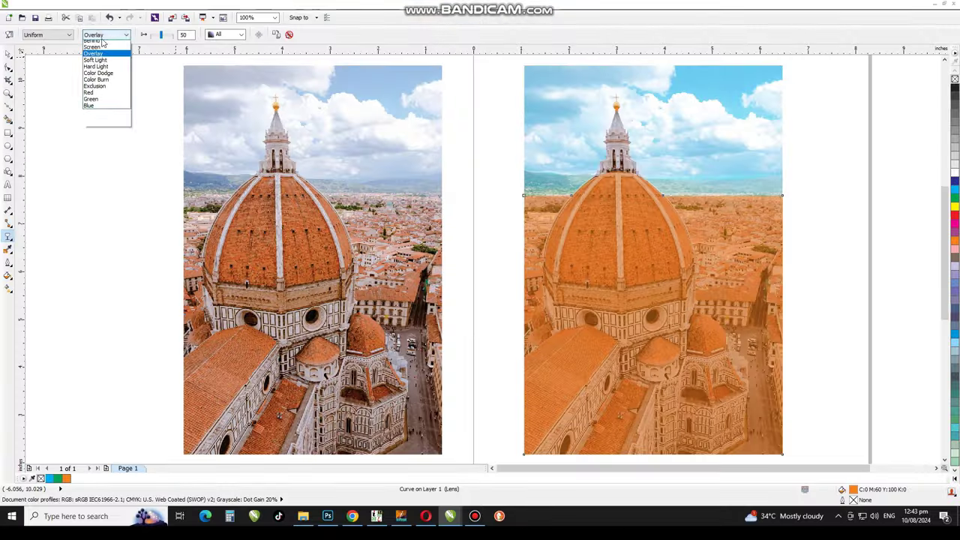
{"action": "left_click", "coordinate": [96, 167]}
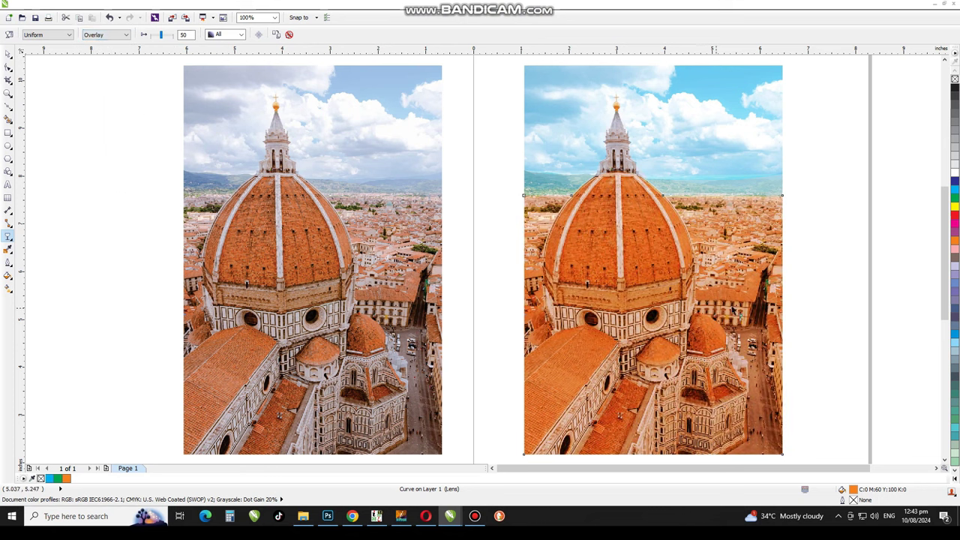
{"action": "left_click", "coordinate": [7, 53]}
{"action": "left_click", "coordinate": [787, 169]}
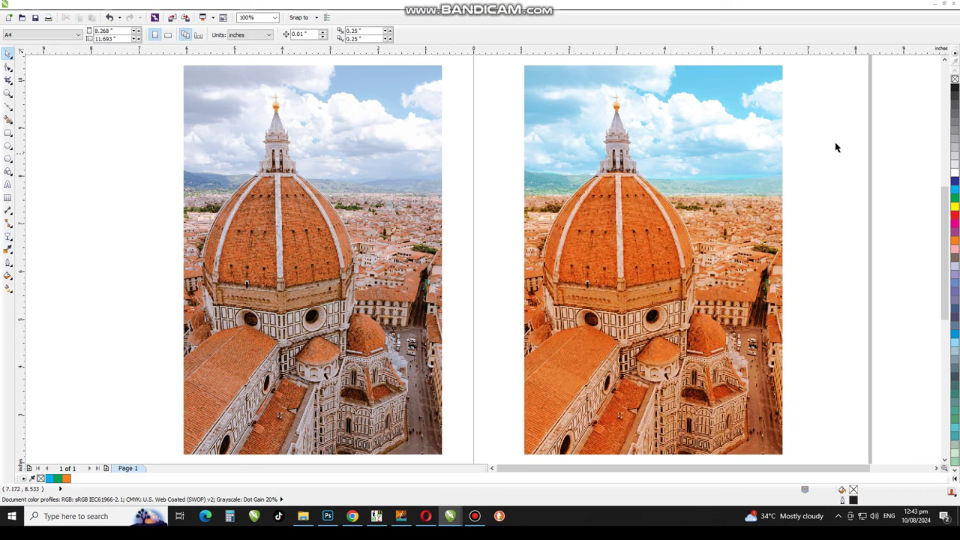
Step: Add the artistic text "ITALY" in Arial 24 pt over the sky beside the cathedral's spire
{"action": "left_click", "coordinate": [8, 184]}
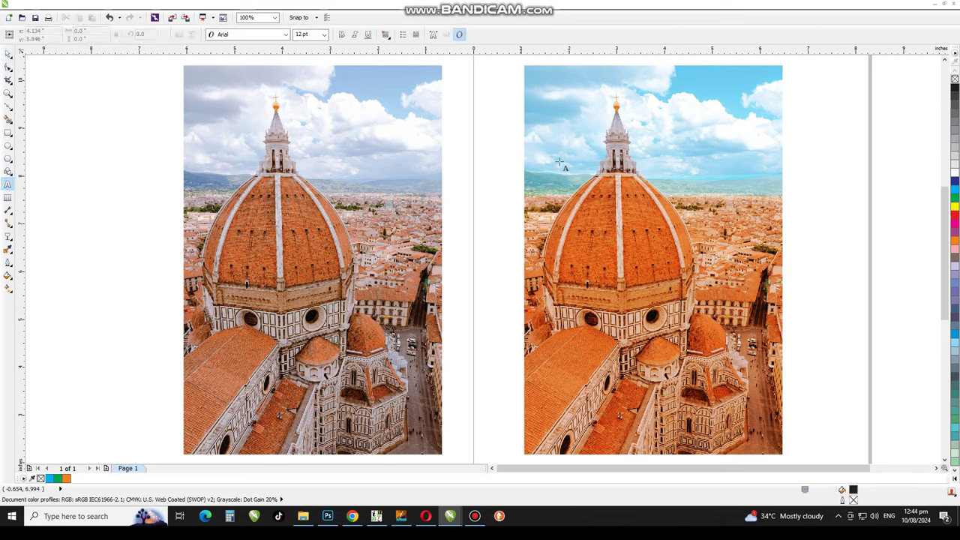
{"action": "left_click", "coordinate": [532, 150]}
{"action": "type", "text": "ITALY"}
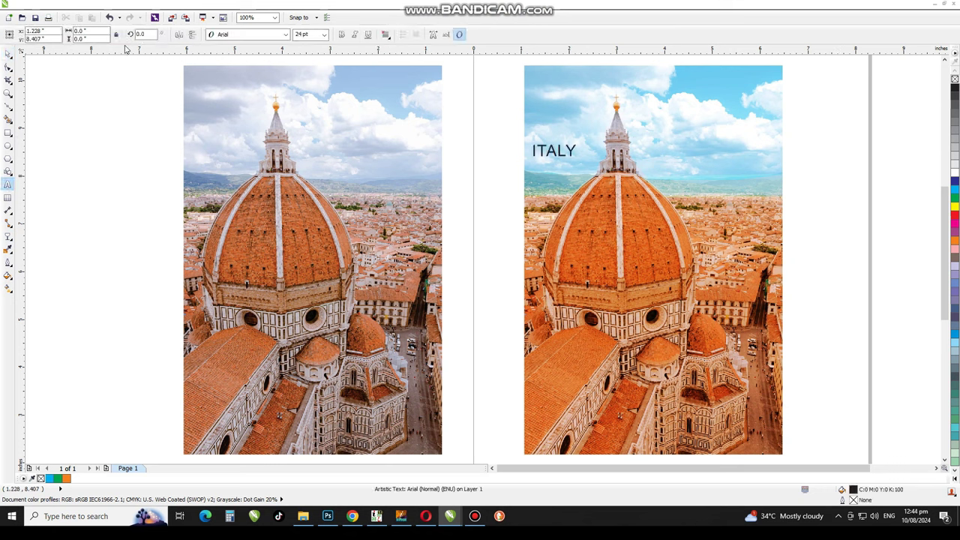
{"action": "left_click", "coordinate": [7, 52]}
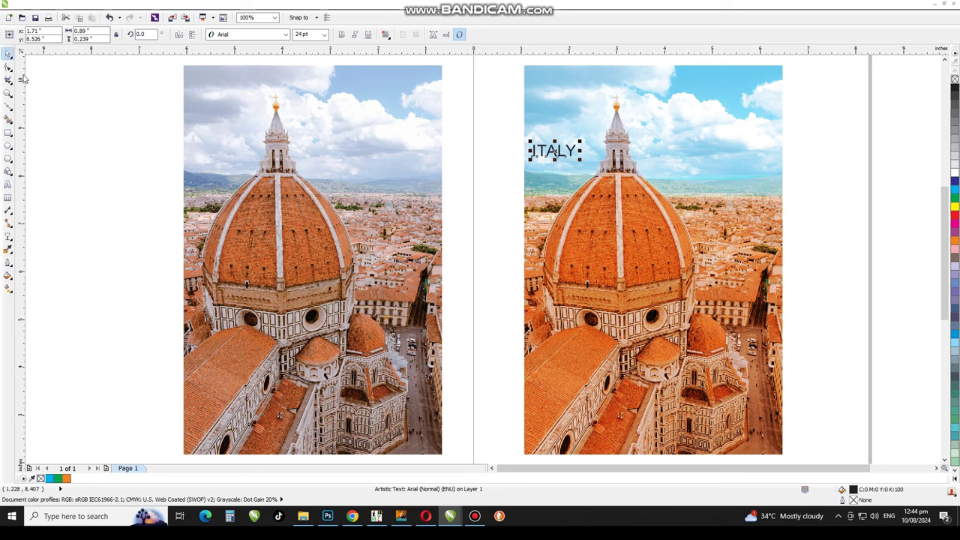
Step: Widen the letter spacing of the ITALY text with the Shape tool so it reaches the spire
{"action": "left_click", "coordinate": [9, 67]}
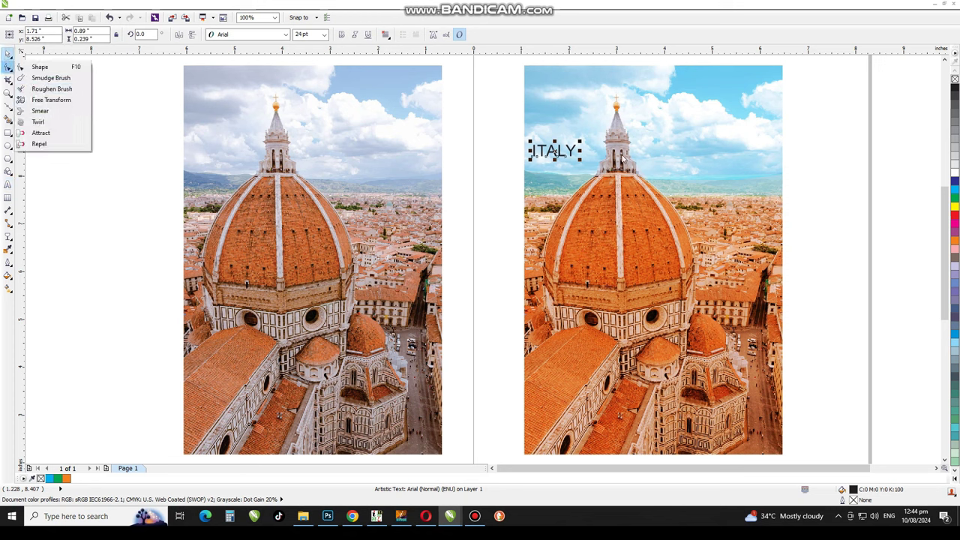
{"action": "left_click", "coordinate": [49, 67]}
{"action": "left_click_drag", "start_coordinate": [581, 160], "coordinate": [611, 157]}
{"action": "left_click", "coordinate": [7, 52]}
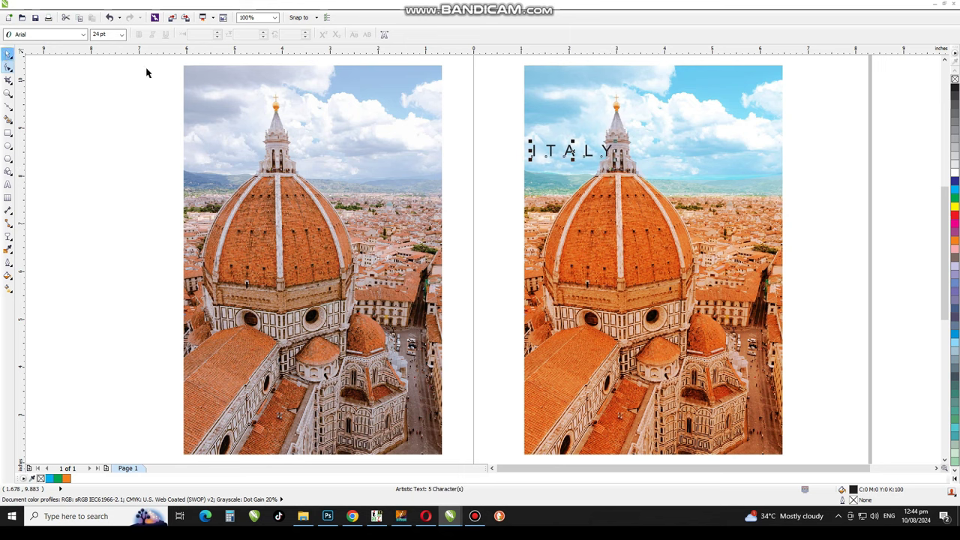
Step: Set the ITALY text's font to Agent Orange and enlarge it to about 4.93 by 0.79 inches across the upper sky
{"action": "left_click", "coordinate": [285, 34]}
{"action": "left_click", "coordinate": [246, 58]}
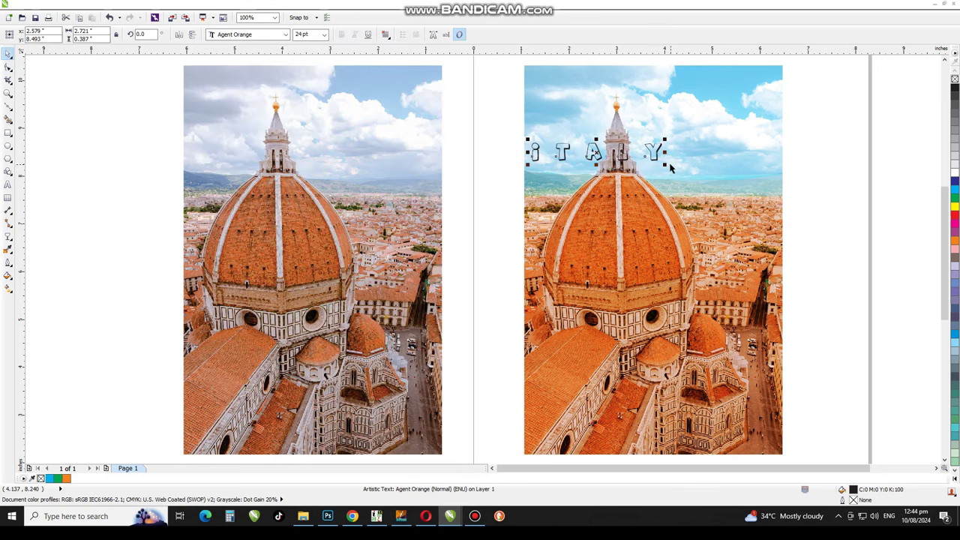
{"action": "left_click_drag", "start_coordinate": [688, 177], "coordinate": [765, 131]}
{"action": "key", "text": "F10"}
{"action": "key", "text": "space"}
{"action": "left_click", "coordinate": [816, 138]}
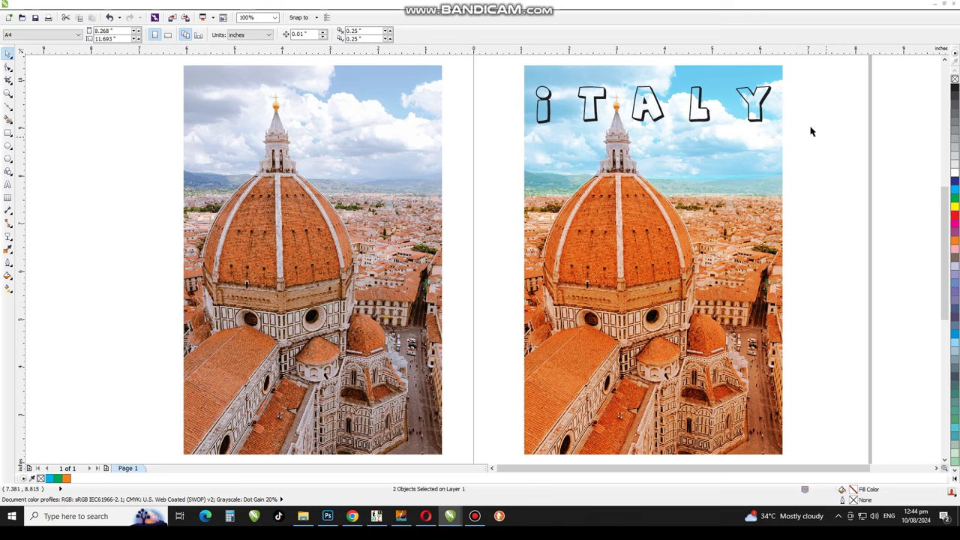
Step: Fill the ITALY text with cyan (C:100 M:0 Y:0 K:0) and add a drop shadow offset about 0.045 by -0.1 inches
{"action": "left_click", "coordinate": [766, 101]}
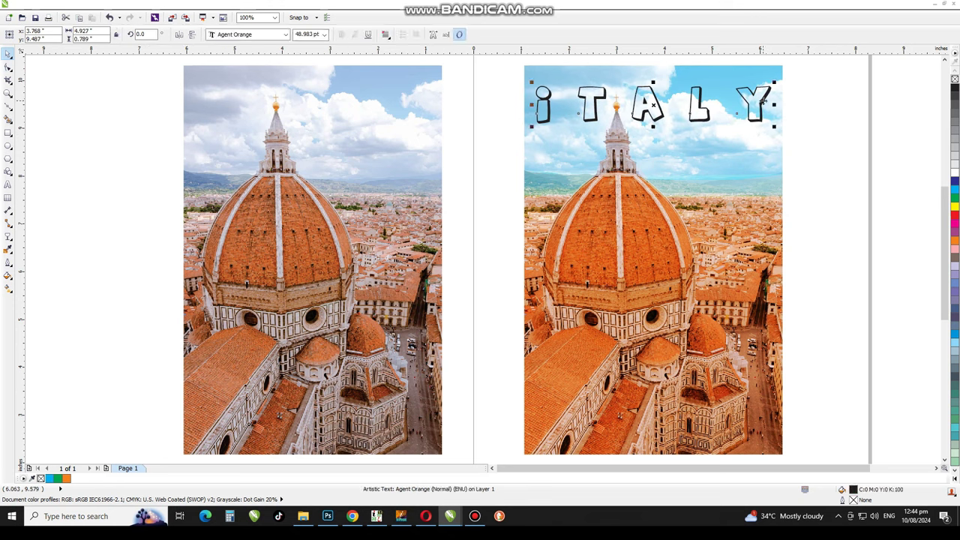
{"action": "left_click", "coordinate": [955, 189]}
{"action": "left_click", "coordinate": [9, 250]}
{"action": "left_click", "coordinate": [9, 238]}
{"action": "left_click", "coordinate": [42, 268]}
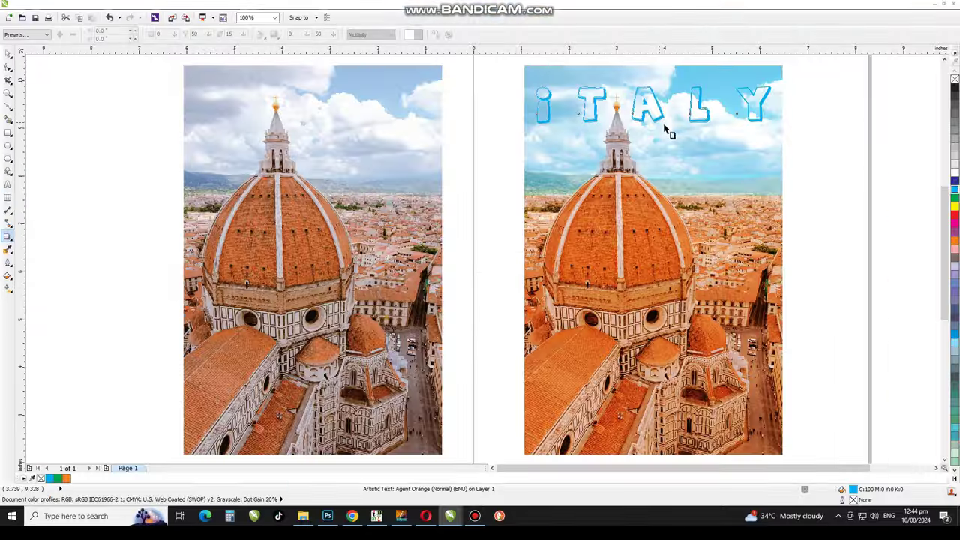
{"action": "left_click_drag", "start_coordinate": [653, 105], "coordinate": [663, 127]}
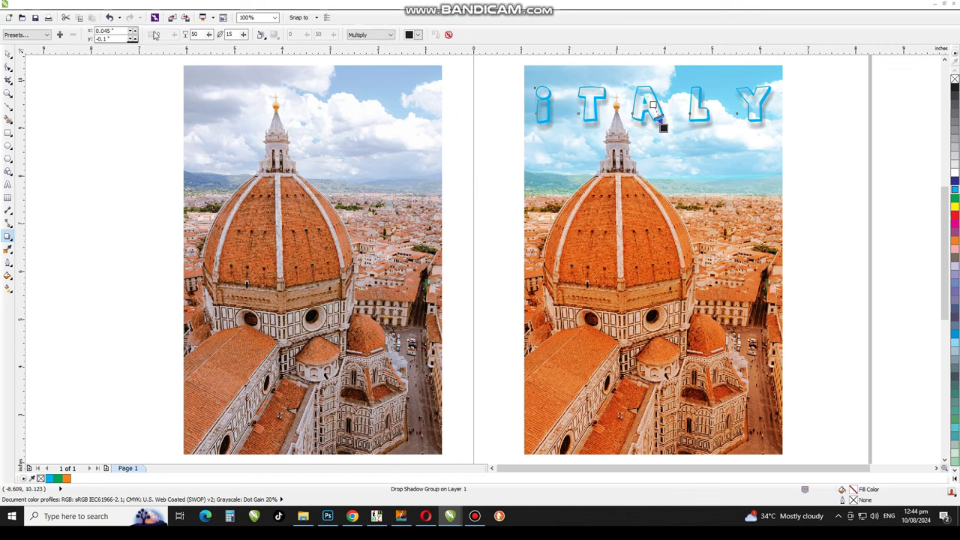
Step: Set the ITALY text's drop shadow to opacity 40 and feathering 10, with Inside feathering direction and Inverse Squared edges
{"action": "key", "text": "BackSpace"}
{"action": "key", "text": "BackSpace"}
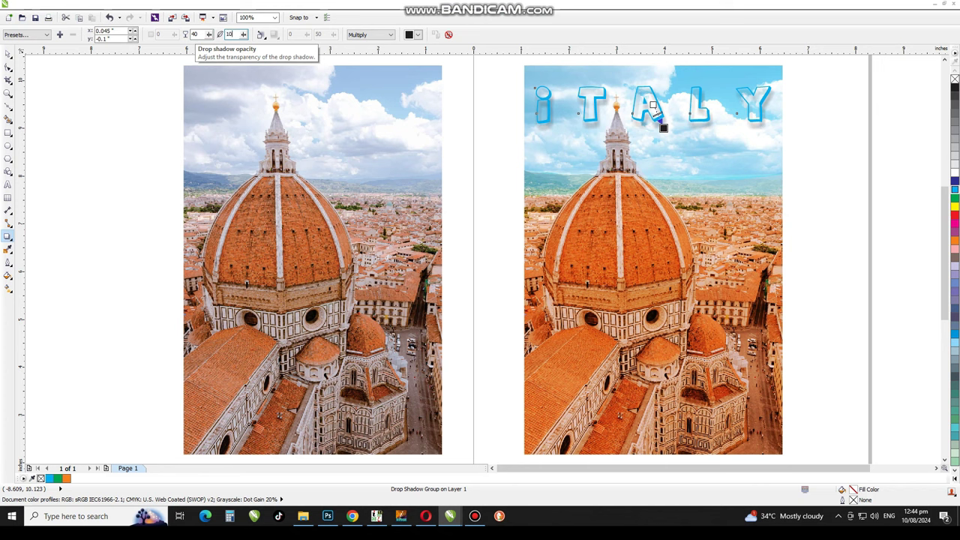
{"action": "left_click", "coordinate": [261, 34]}
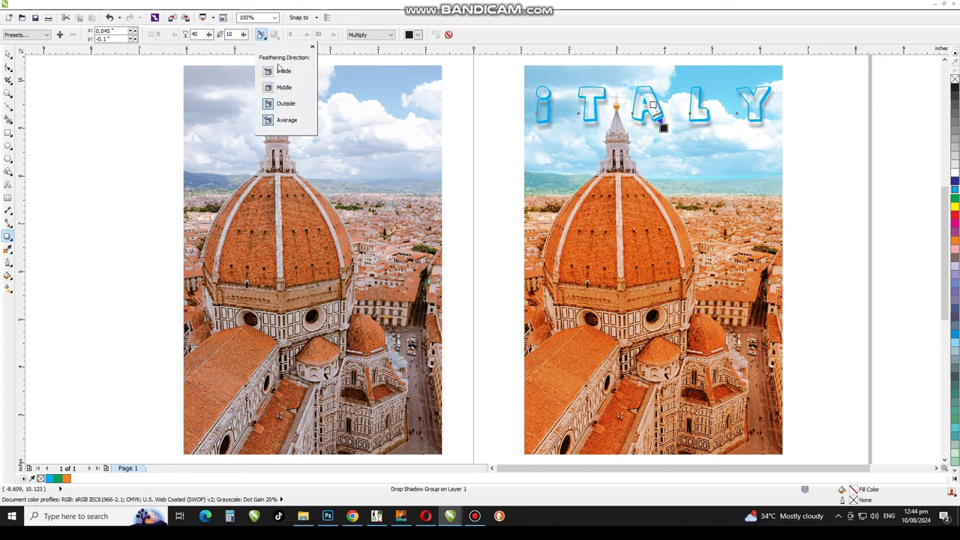
{"action": "left_click", "coordinate": [279, 70]}
{"action": "left_click", "coordinate": [273, 34]}
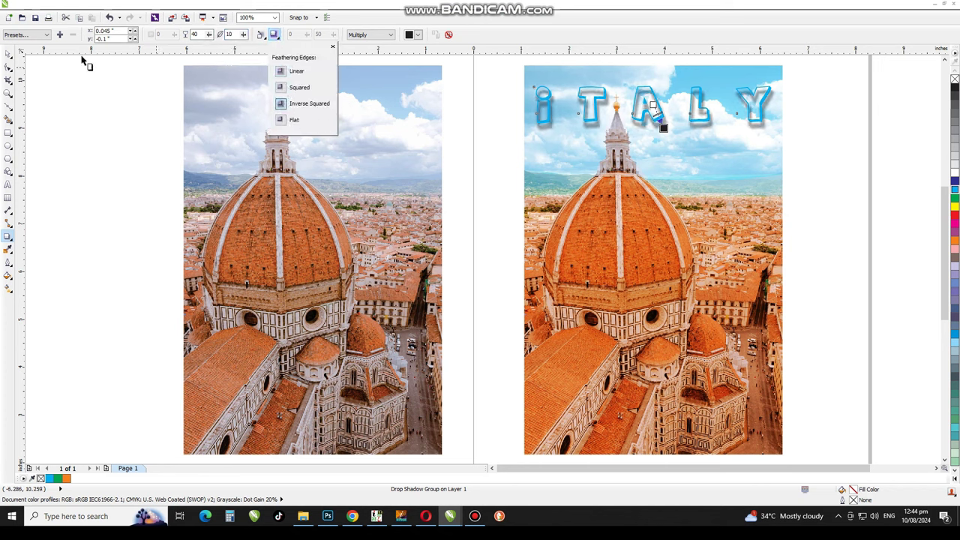
{"action": "left_click", "coordinate": [8, 54]}
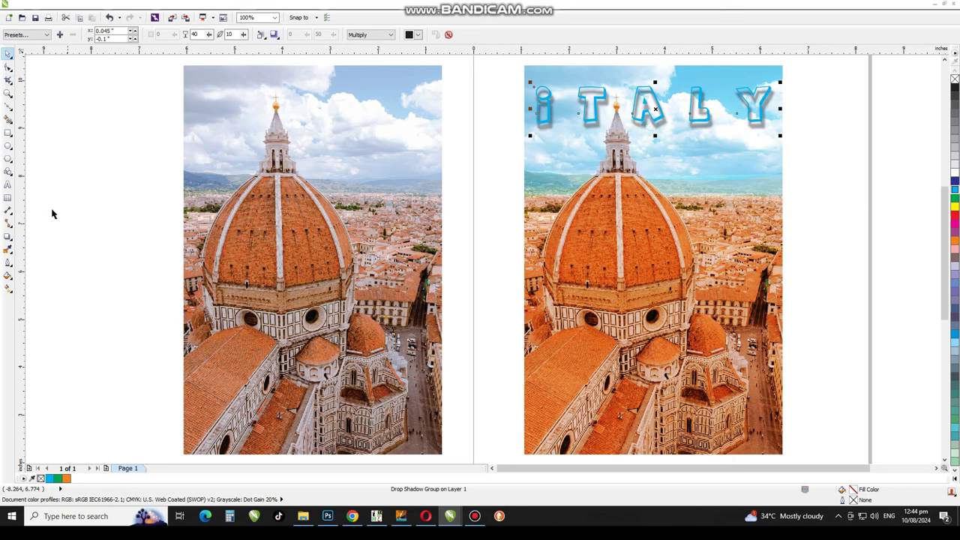
{"action": "left_click", "coordinate": [7, 237]}
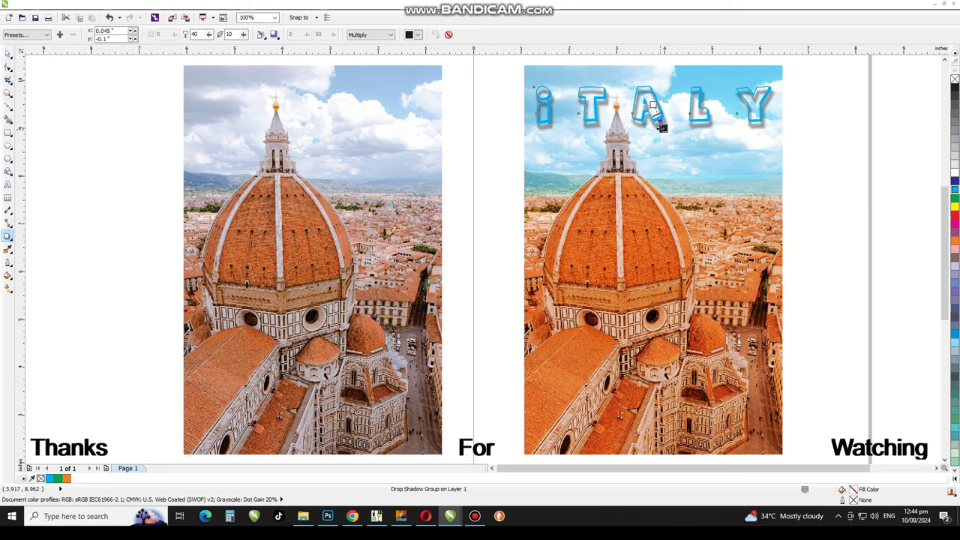
{"action": "key", "text": "space"}
{"action": "left_click", "coordinate": [932, 162]}
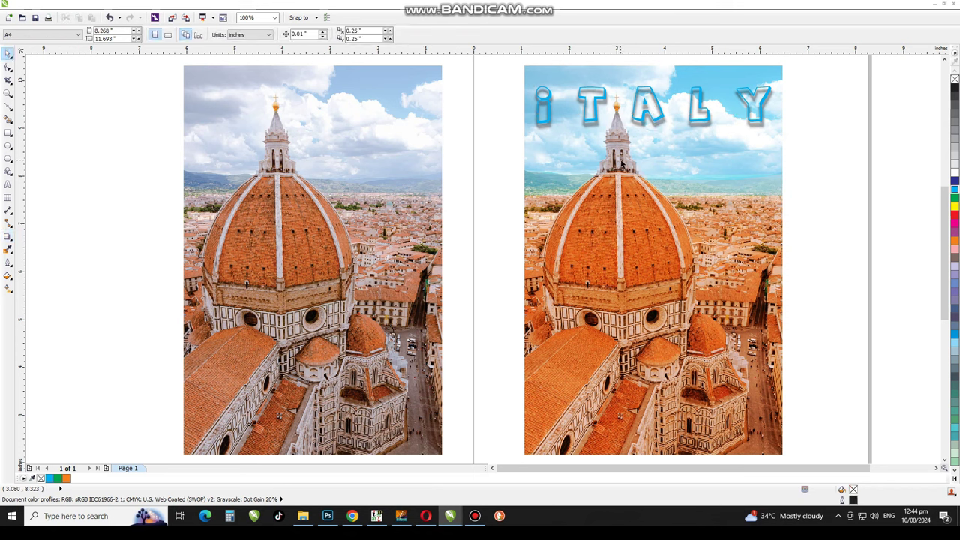